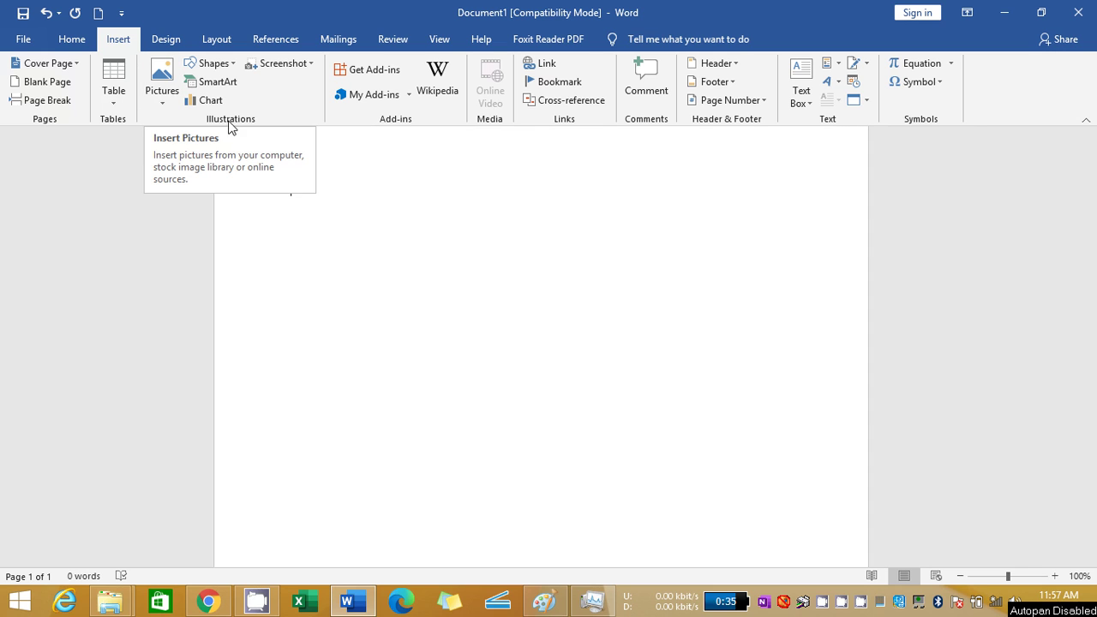
- Insert a bevel shape about 1.14" square near the middle of the page, choosing it over the smiley face
click(231, 66)
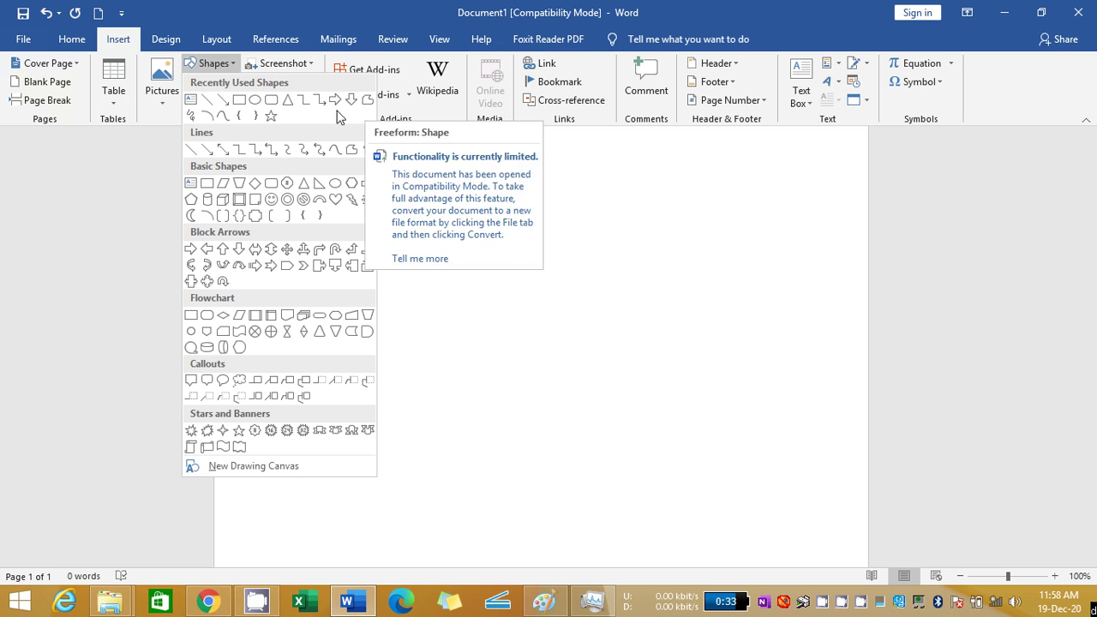
click(269, 201)
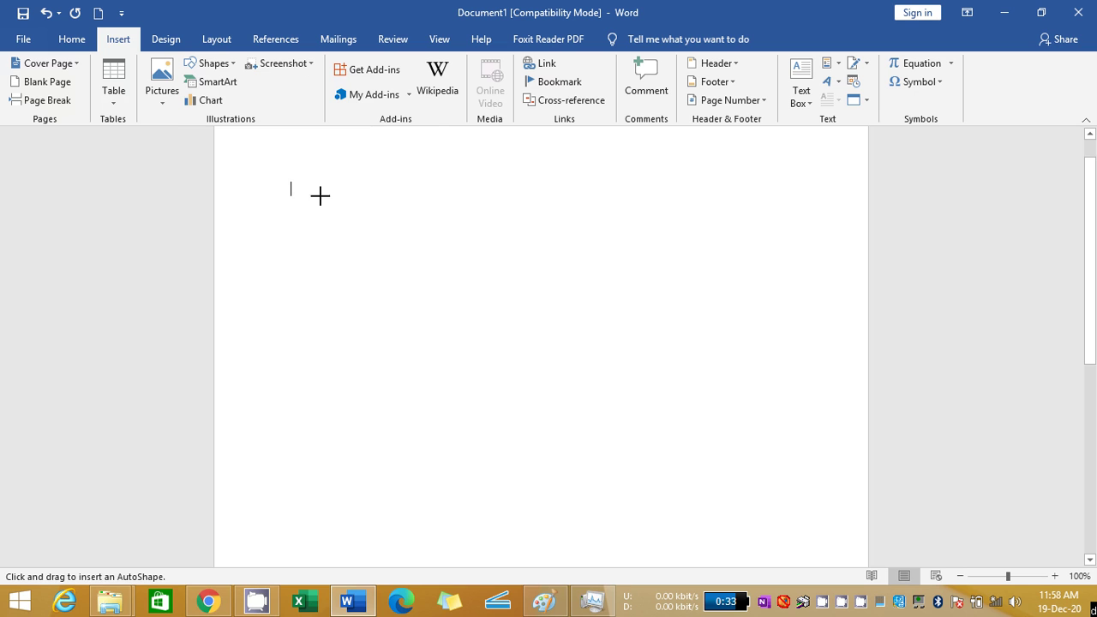
click(233, 67)
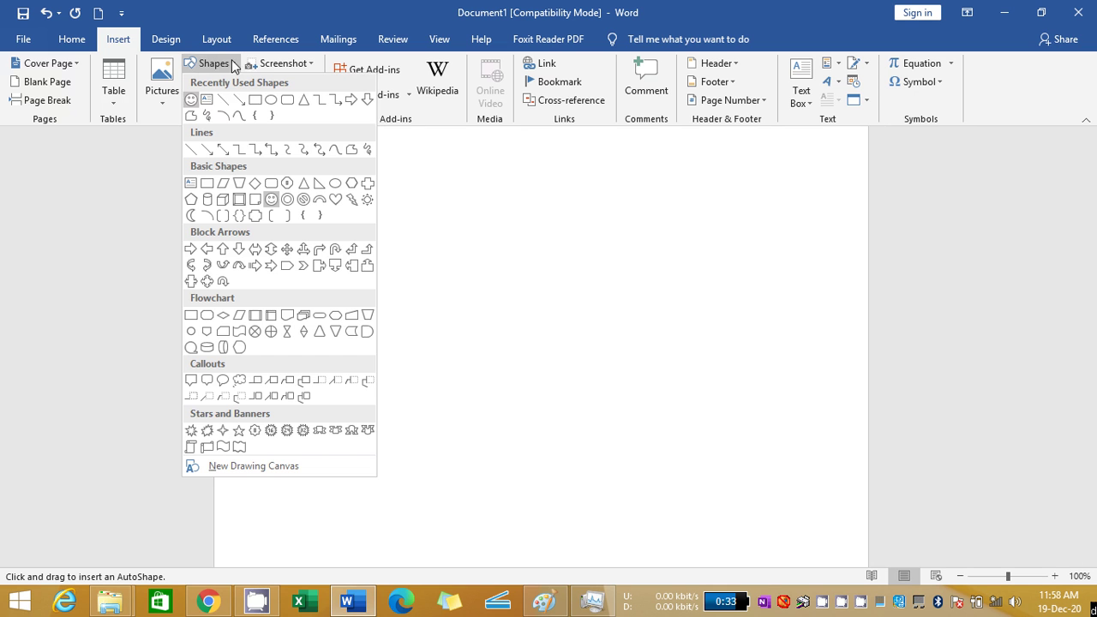
click(241, 204)
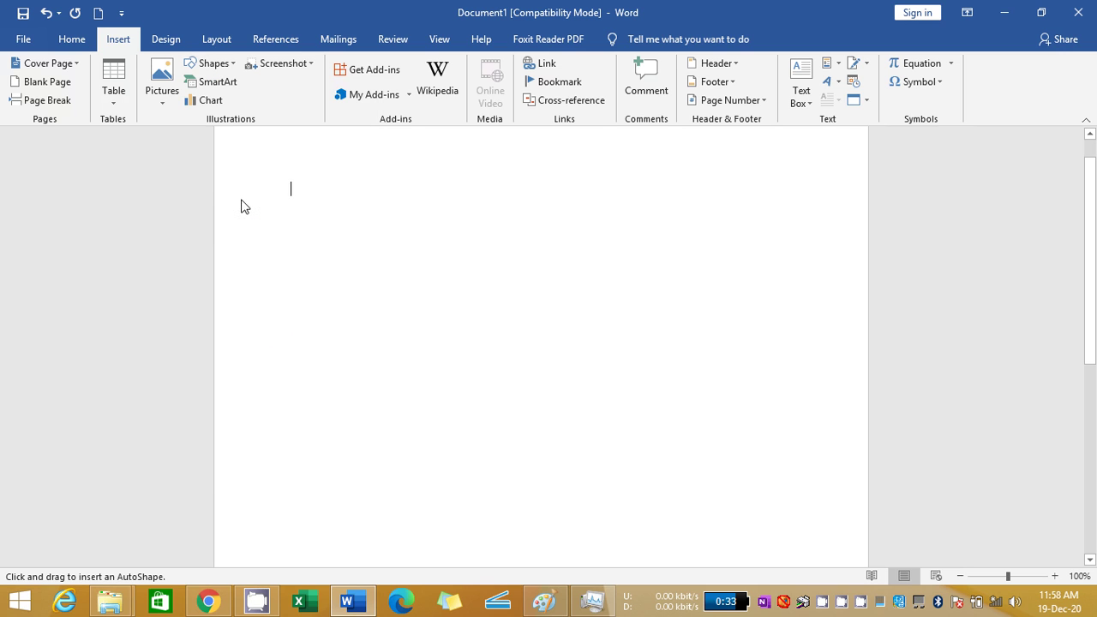
click(489, 295)
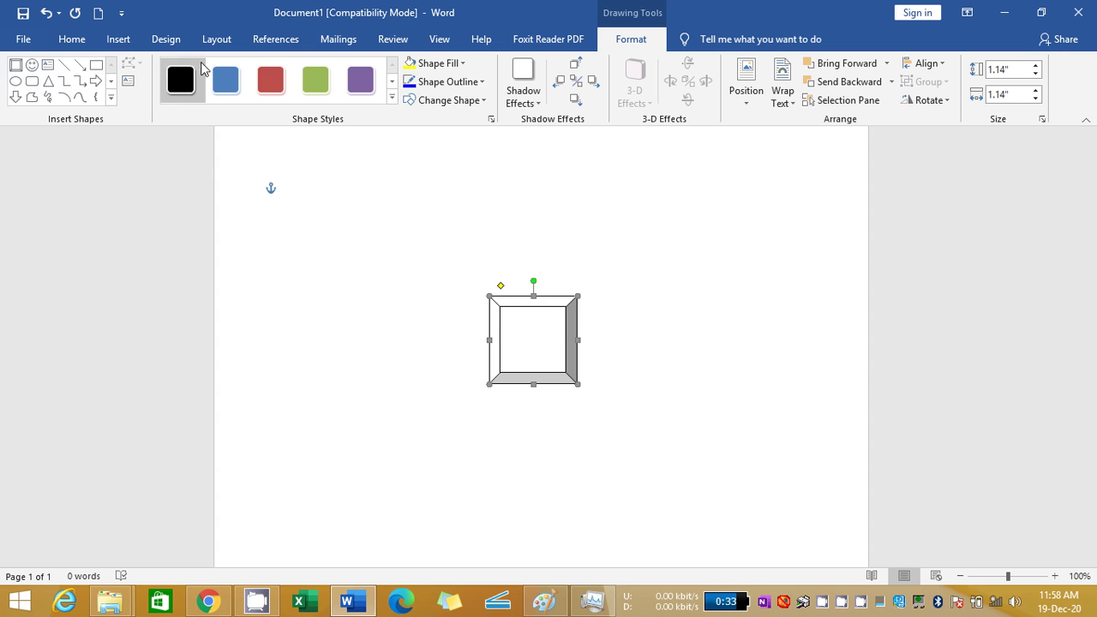
- Apply the green preset shape style to the bevel and change its fill to the darkest theme red
click(325, 90)
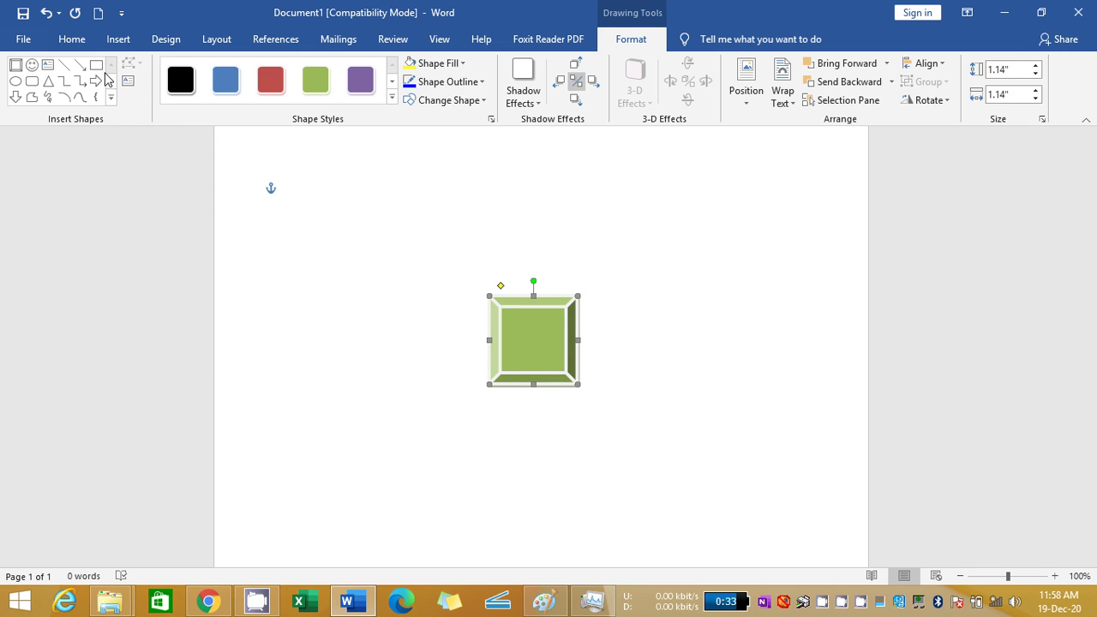
click(462, 65)
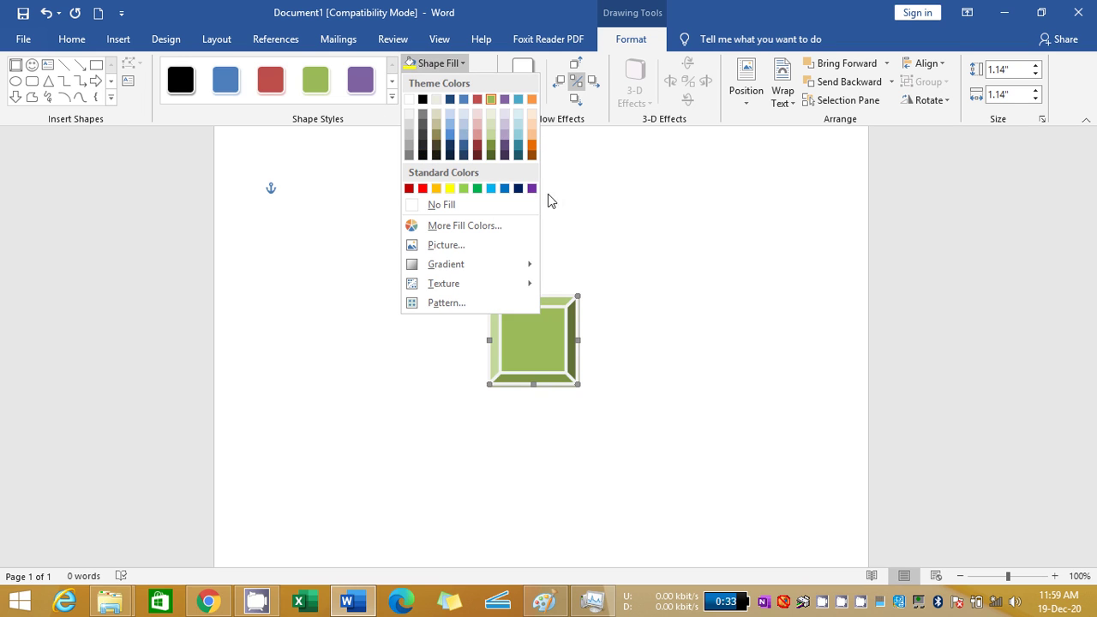
click(478, 155)
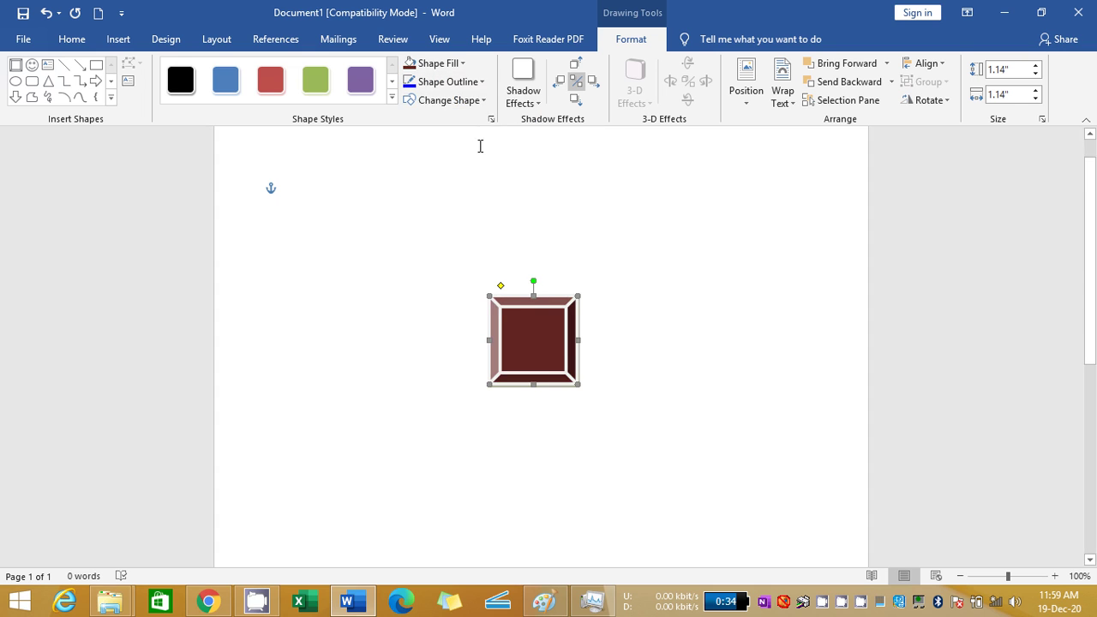
- Give the bevel a dark red outline and a light blue theme-color fill
click(480, 82)
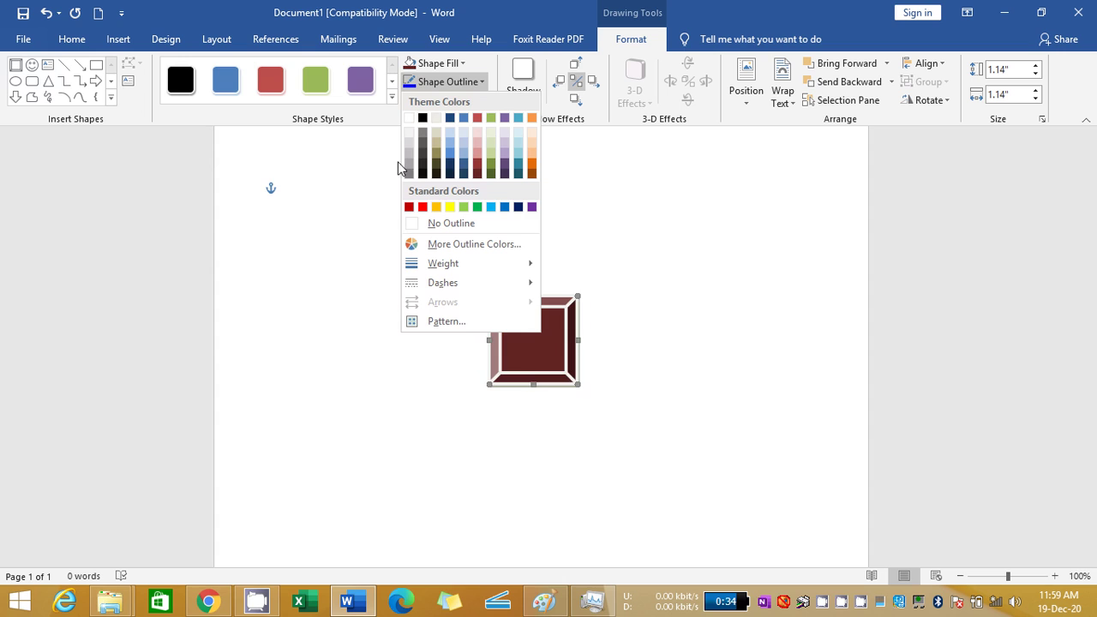
click(481, 176)
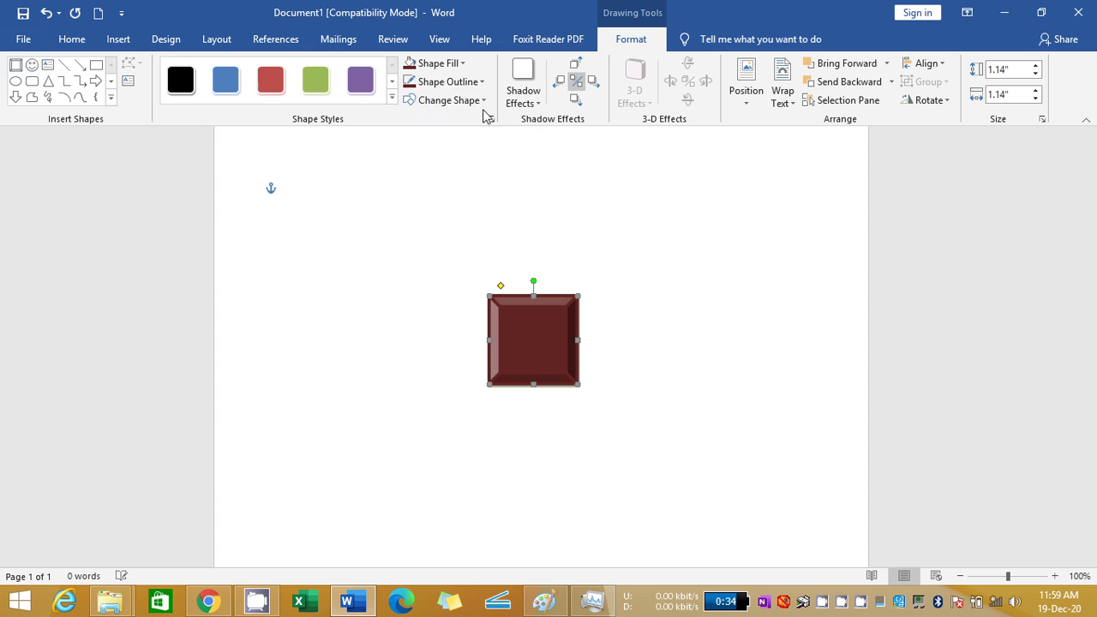
click(460, 63)
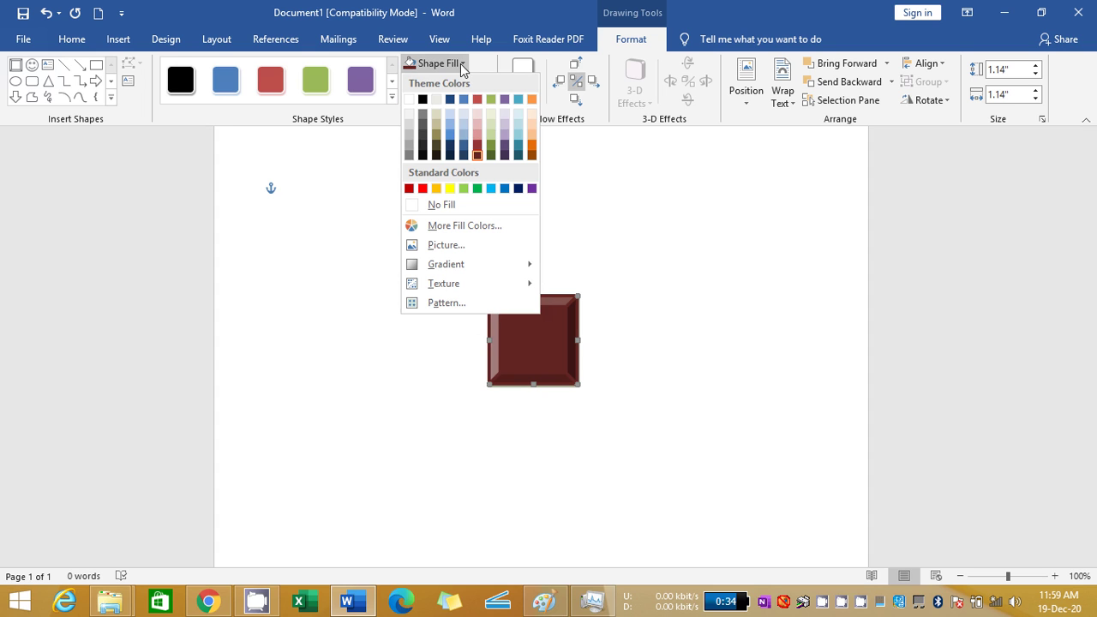
click(451, 127)
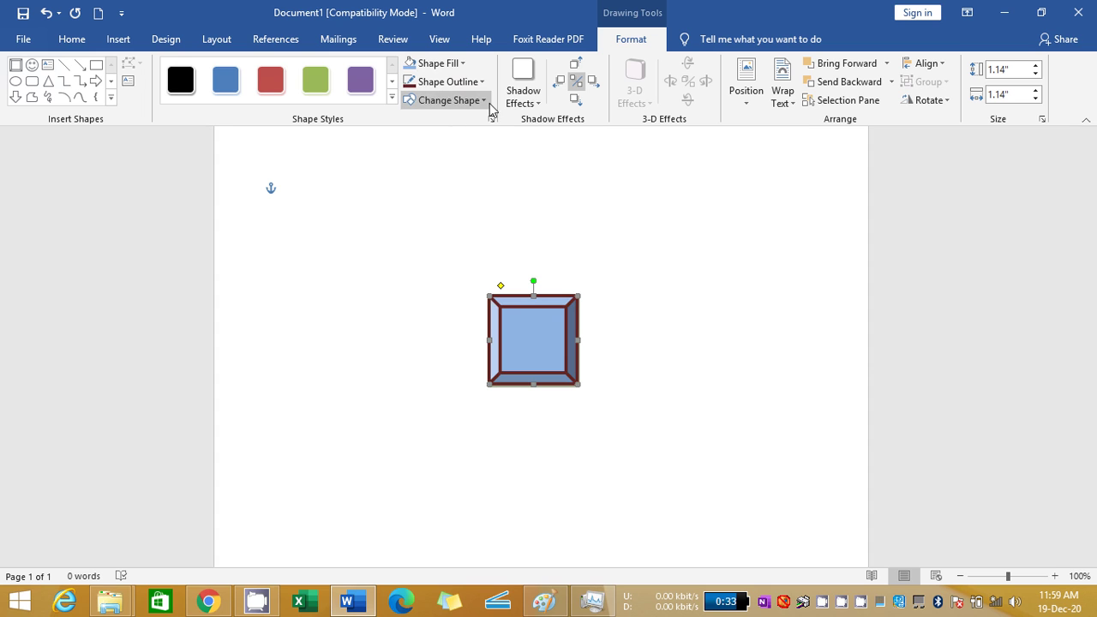
- Change the bevel into a smiley face and enlarge it to about 2.97" high by 3.54" wide around the page's middle
click(483, 101)
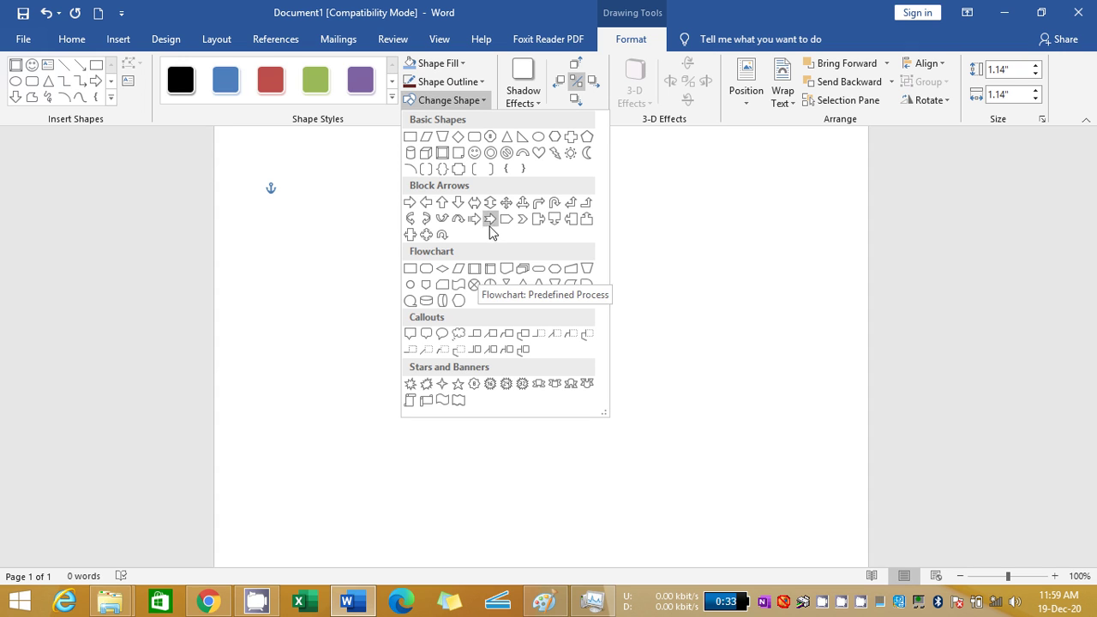
click(475, 155)
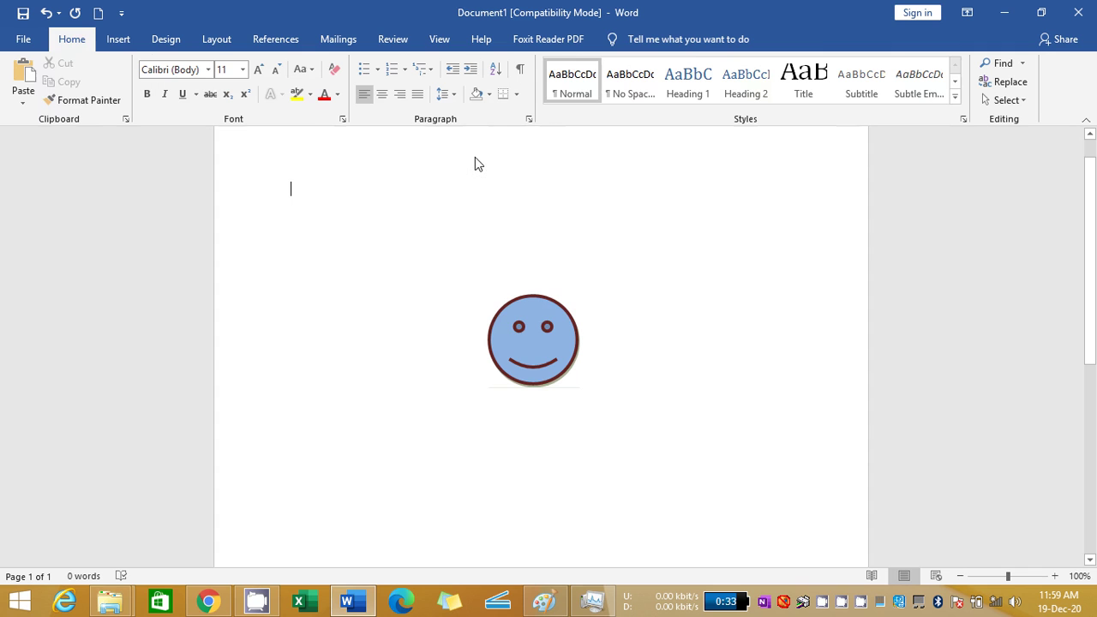
click(524, 325)
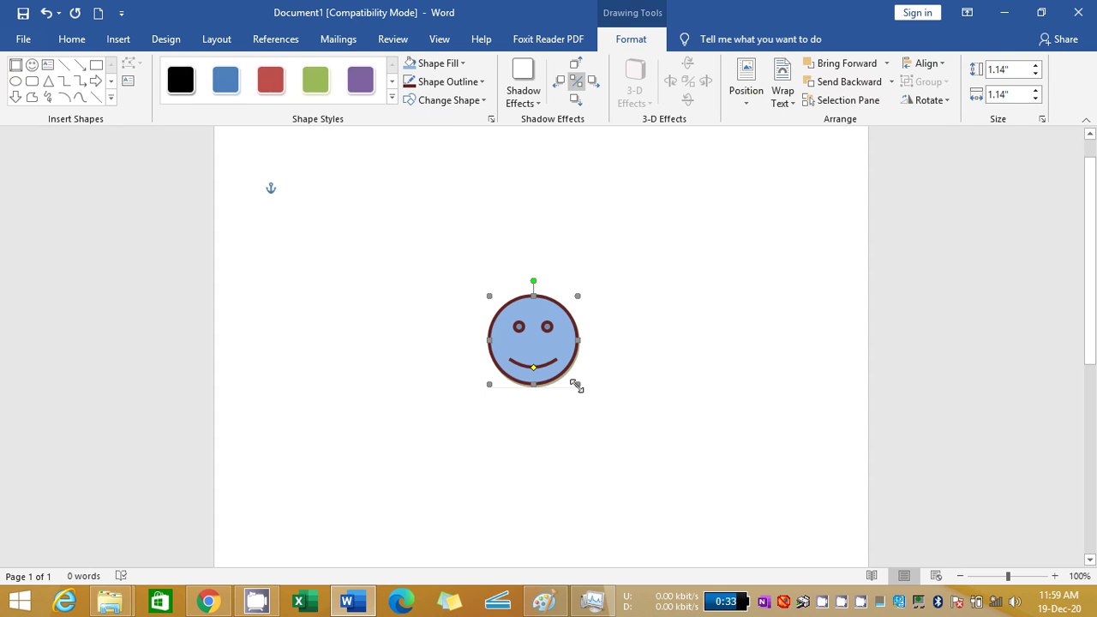
drag(576, 386, 762, 525)
drag(664, 462, 522, 414)
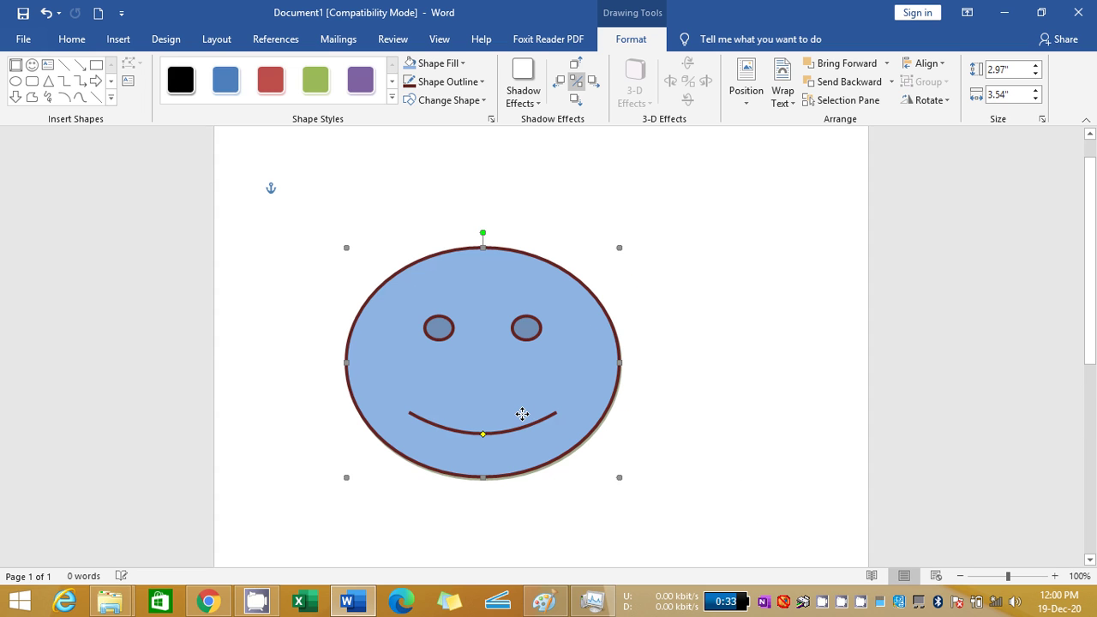
- Try a perspective shadow on the smiley face and replace it with the large upper-left shadow from the additional styles
click(533, 96)
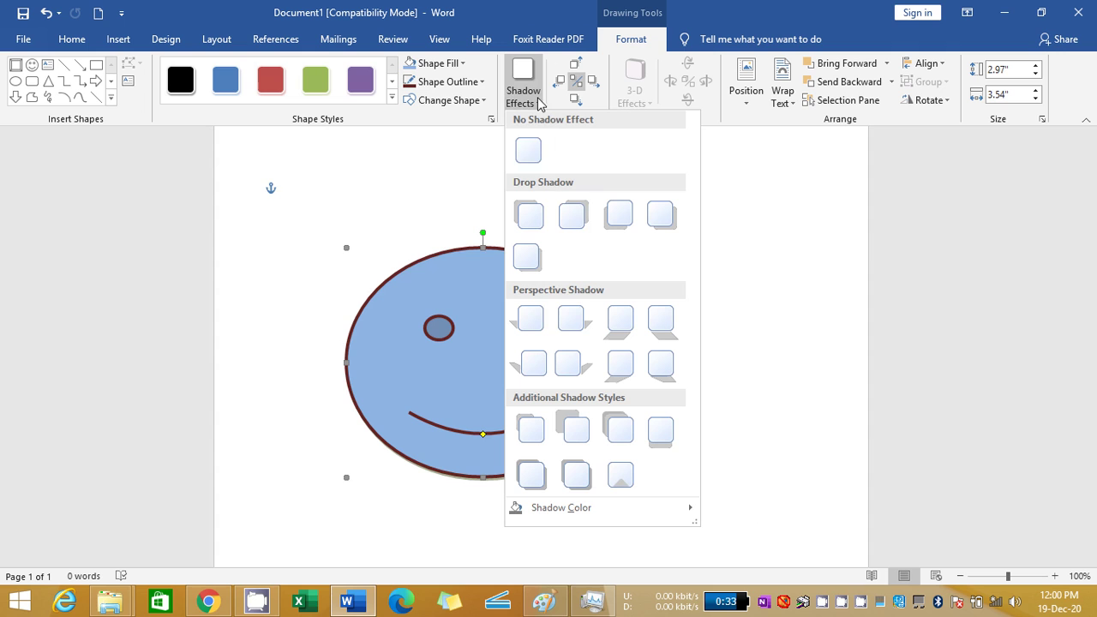
click(569, 321)
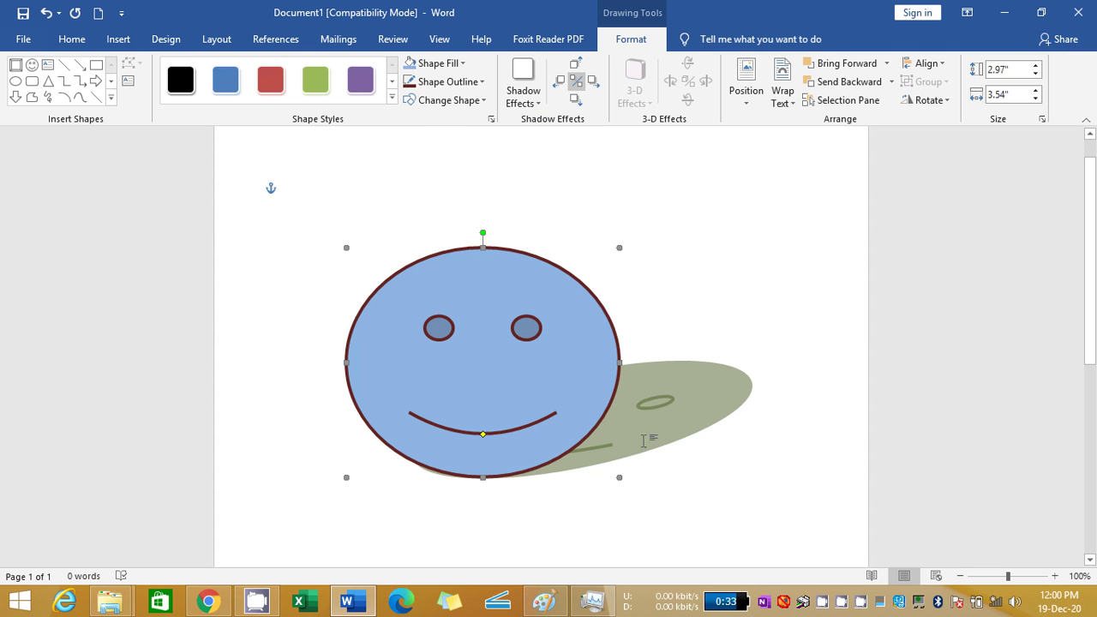
click(533, 96)
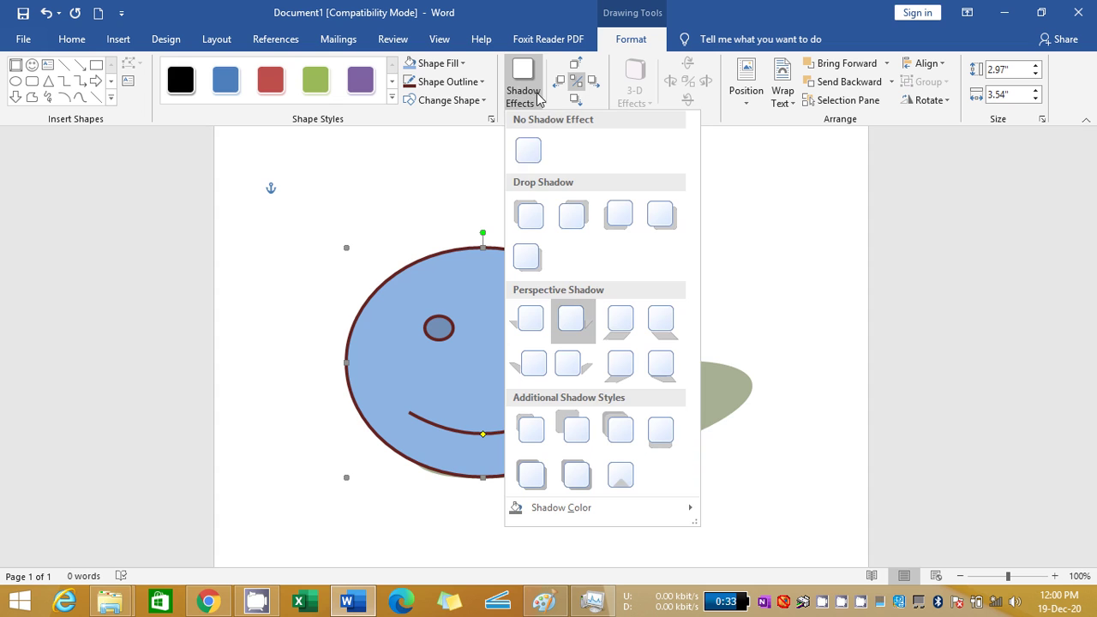
click(579, 440)
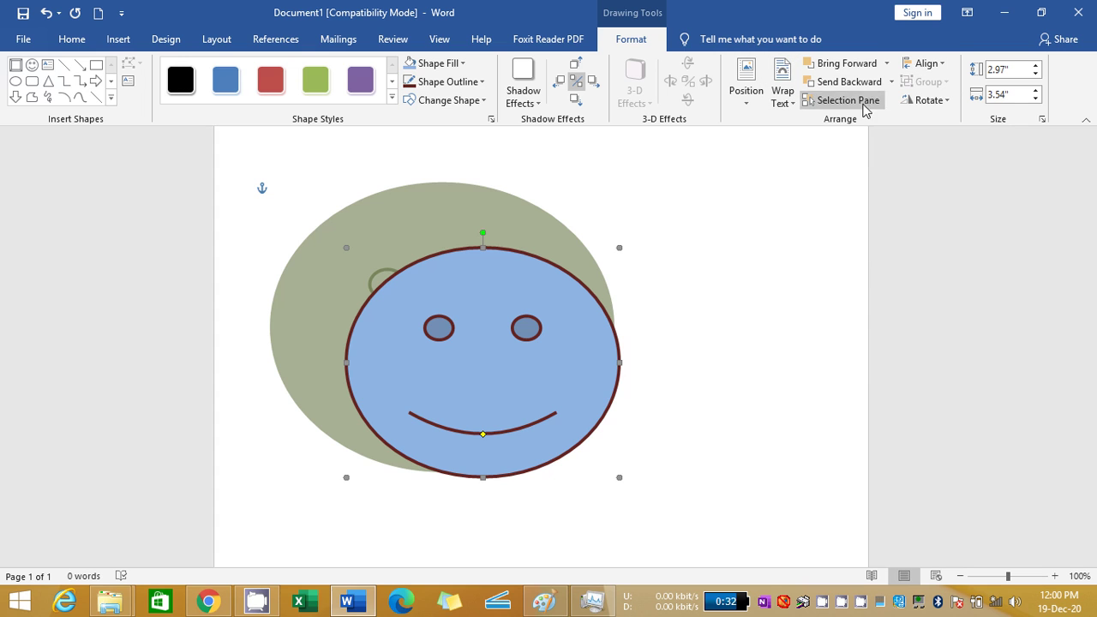
click(949, 104)
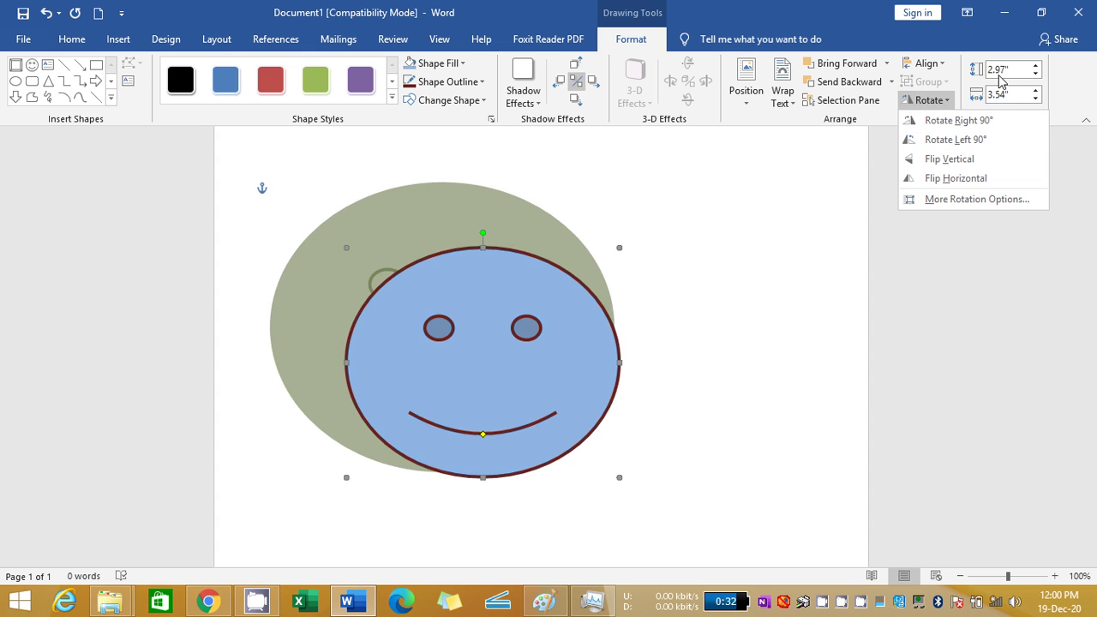
click(1020, 324)
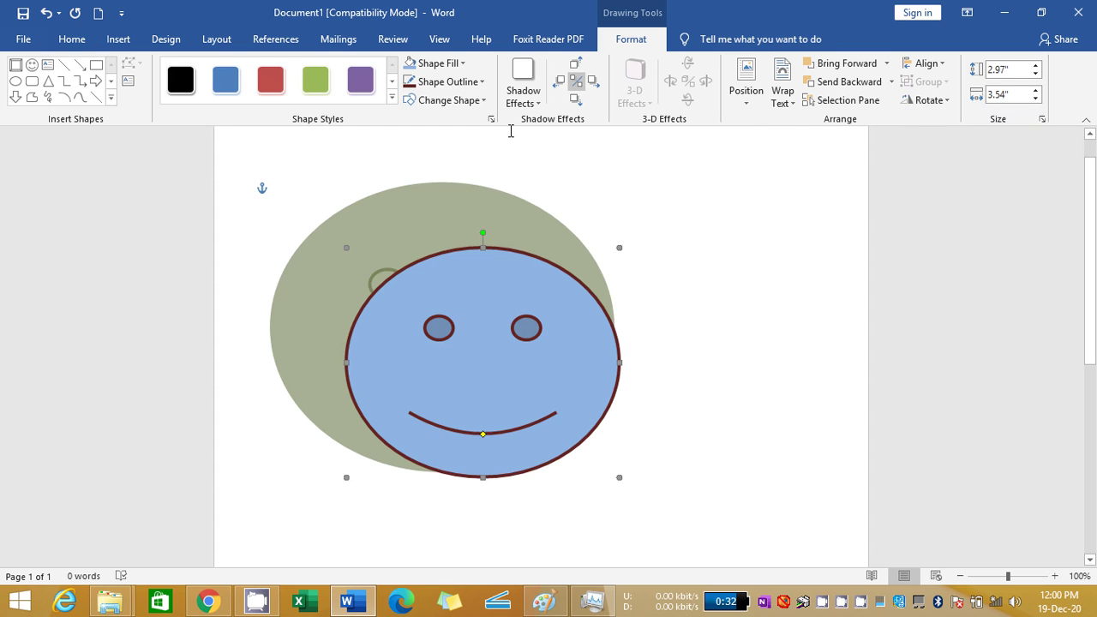
- Insert a Basic Block List SmartArt graphic into the document
click(115, 44)
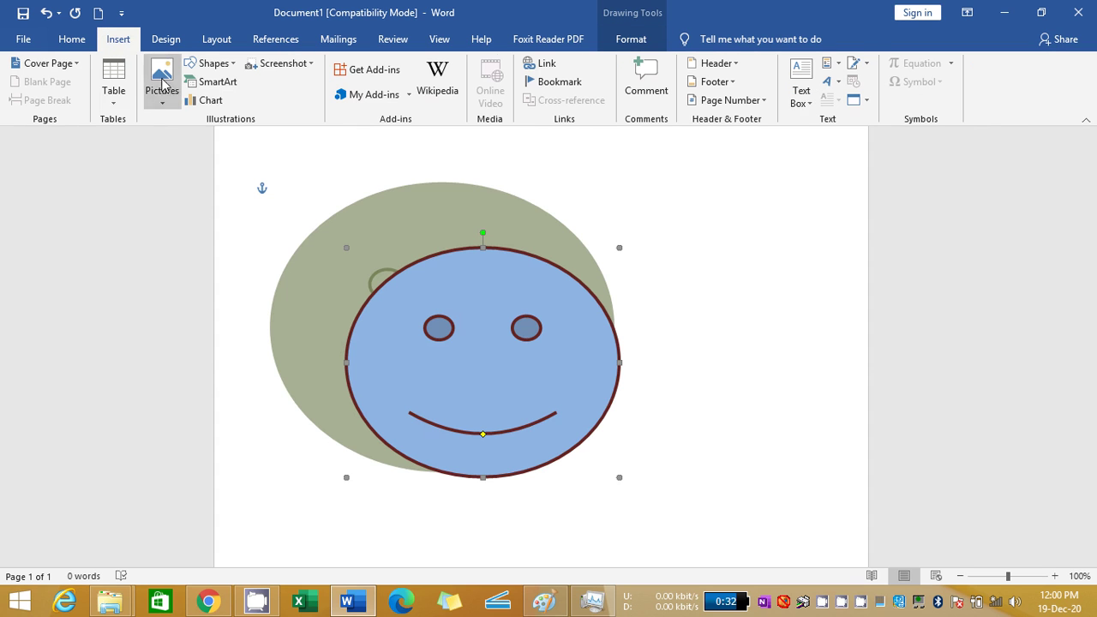
click(237, 83)
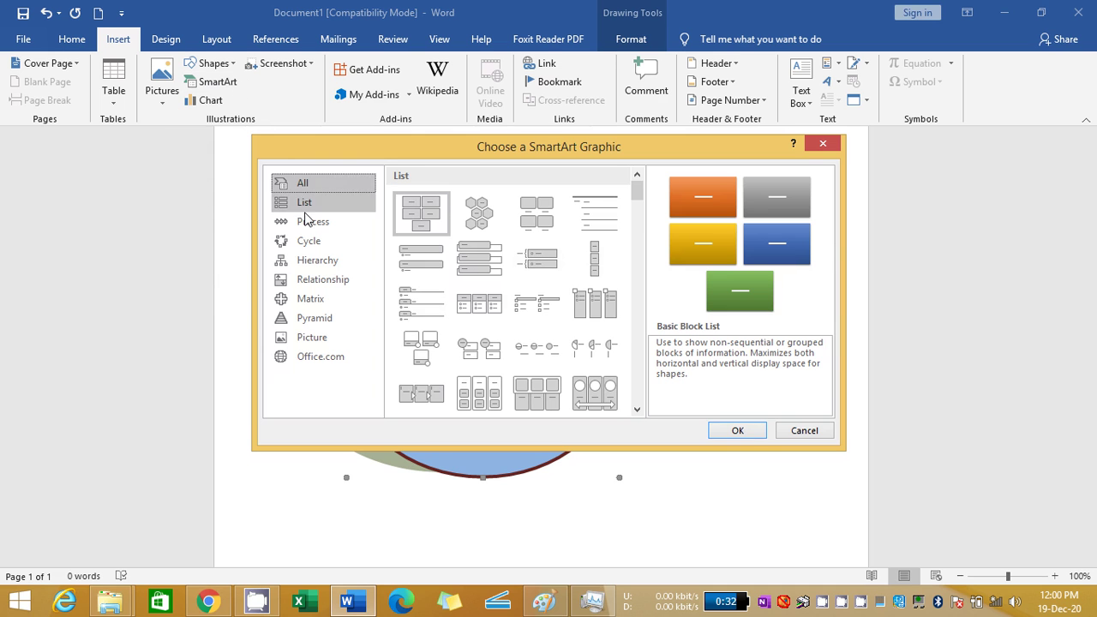
click(416, 218)
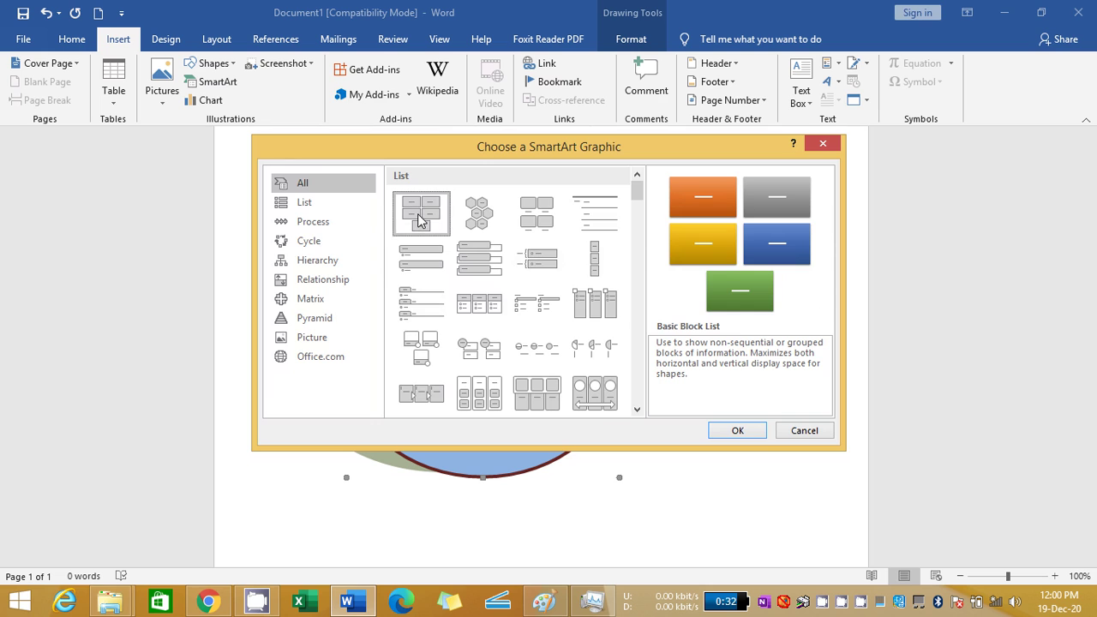
double_click(418, 221)
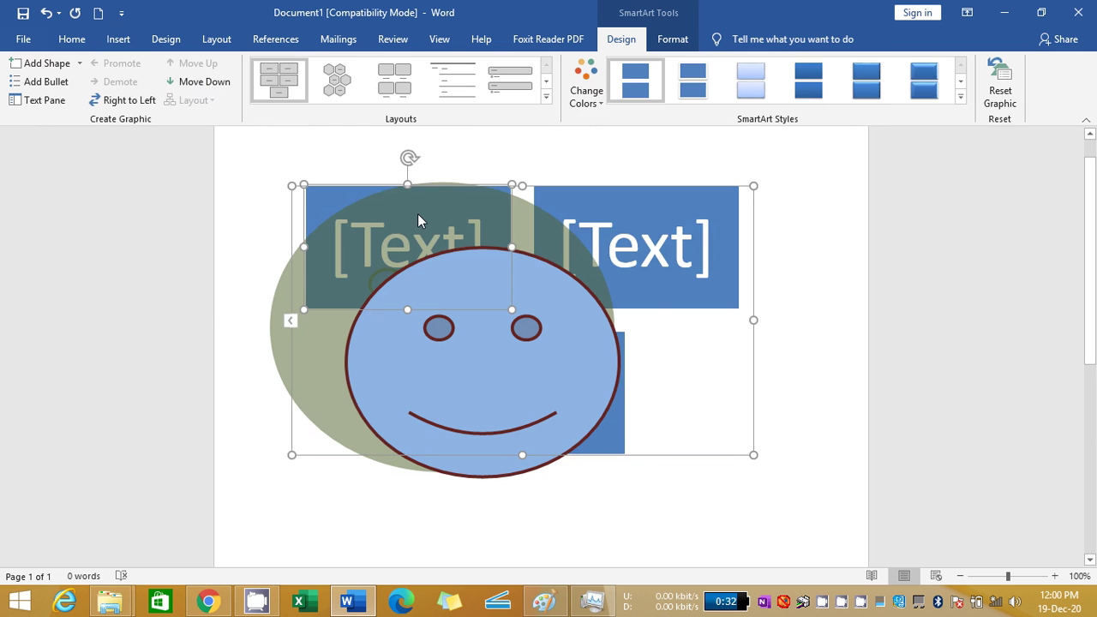
- Delete the Basic Block List graphic and the smiley face to clear the page
key(Delete)
key(Delete)
key(Delete)
key(Delete)
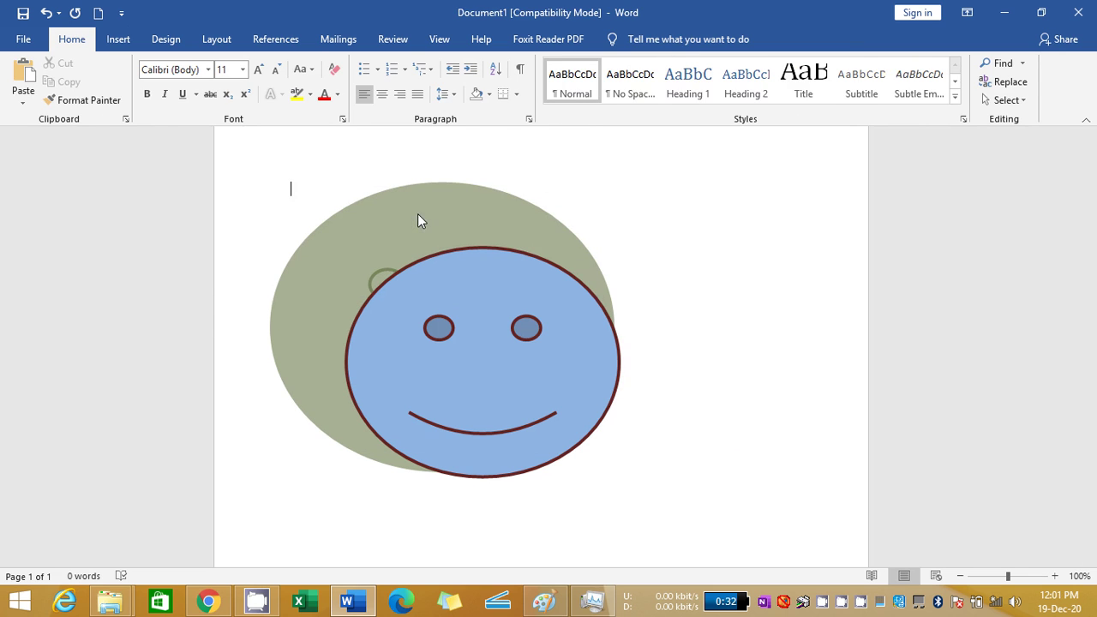
click(501, 330)
key(Delete)
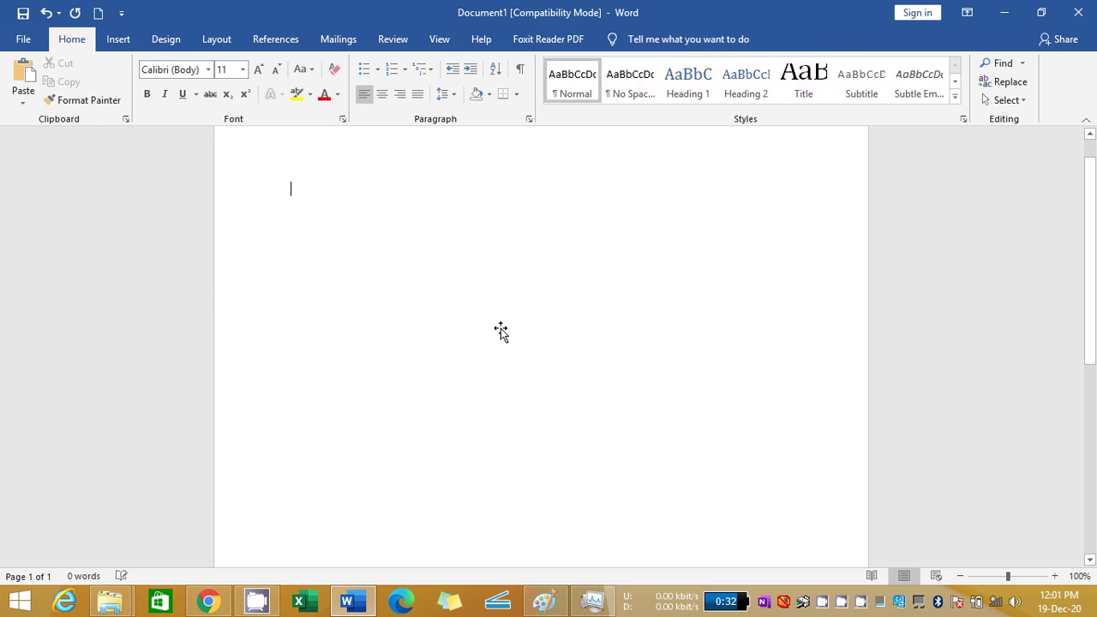
- Insert a Segmented Process SmartArt graphic from the List category and recolor it with the orange, green and blue Colorful variation
click(116, 41)
click(210, 83)
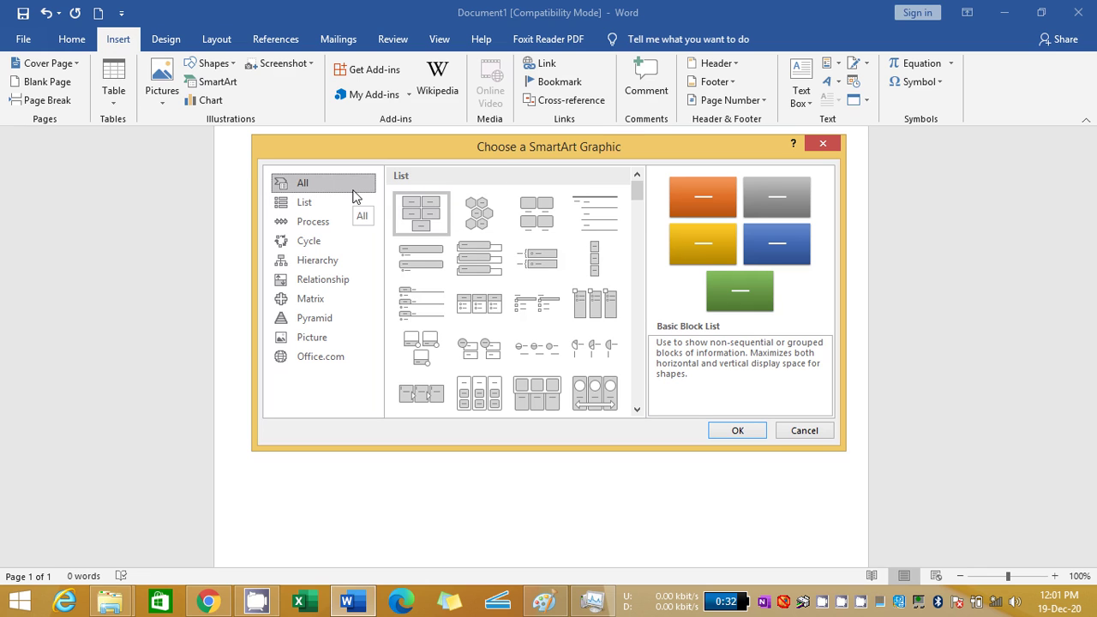
click(303, 212)
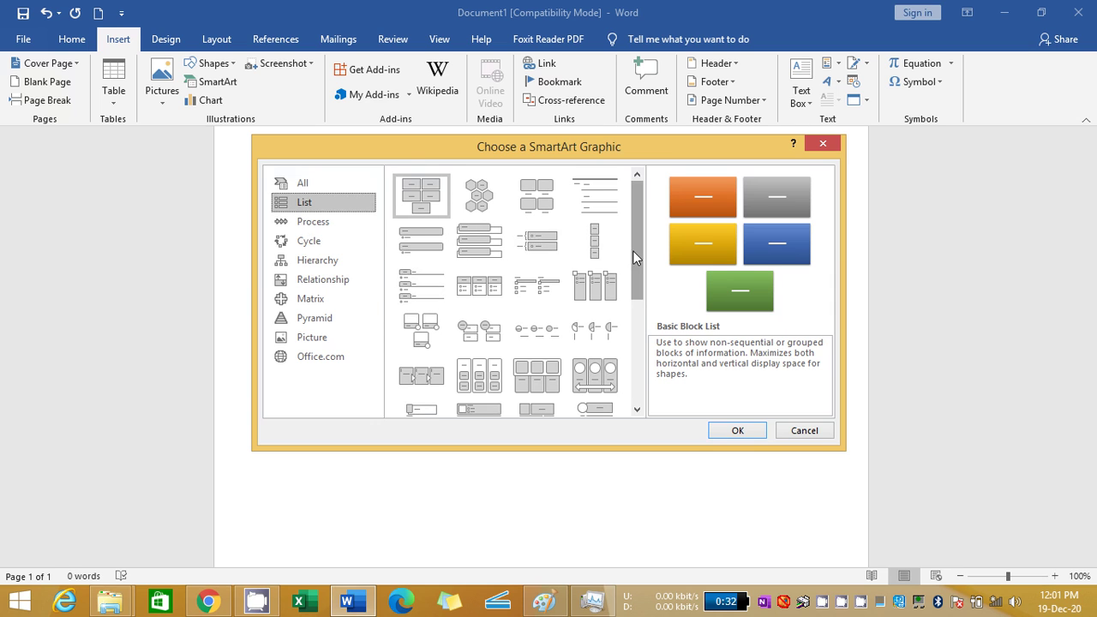
drag(634, 250, 657, 398)
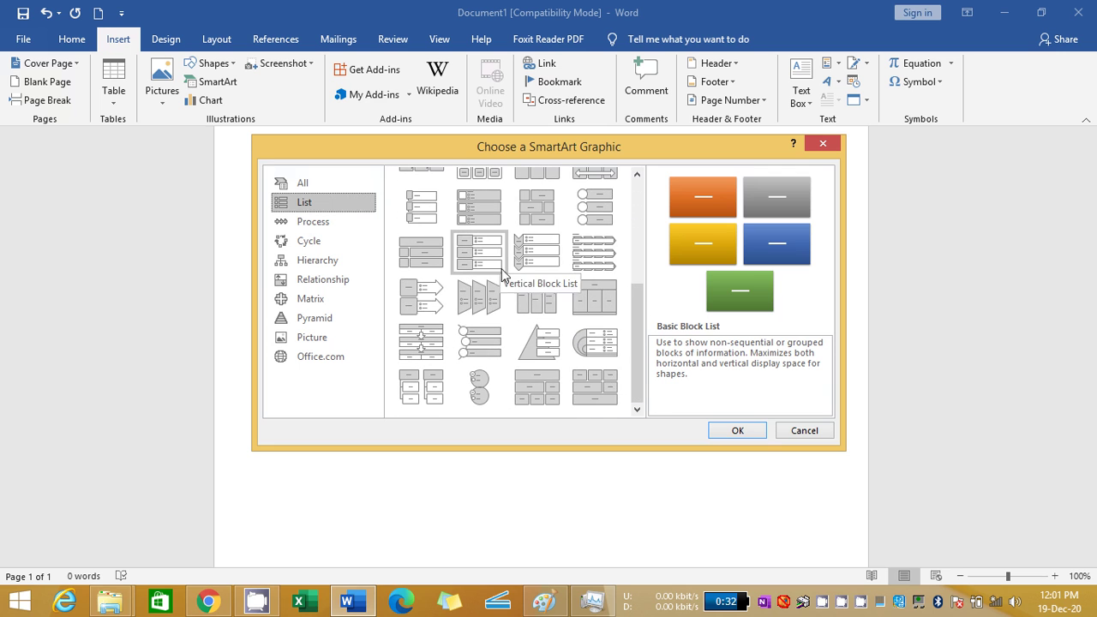
click(428, 345)
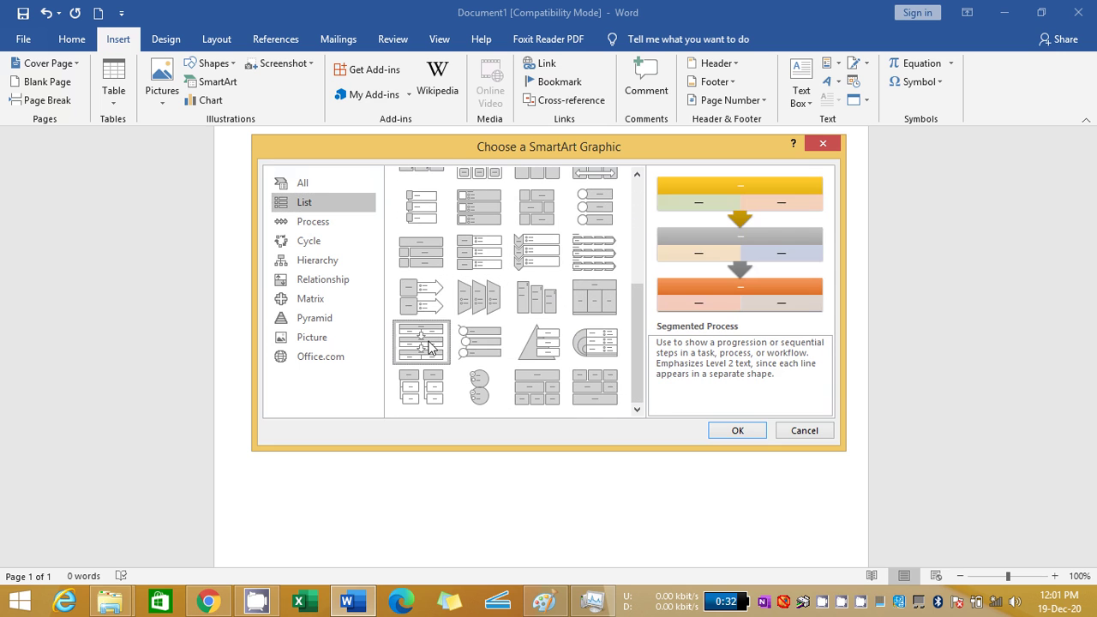
double_click(428, 344)
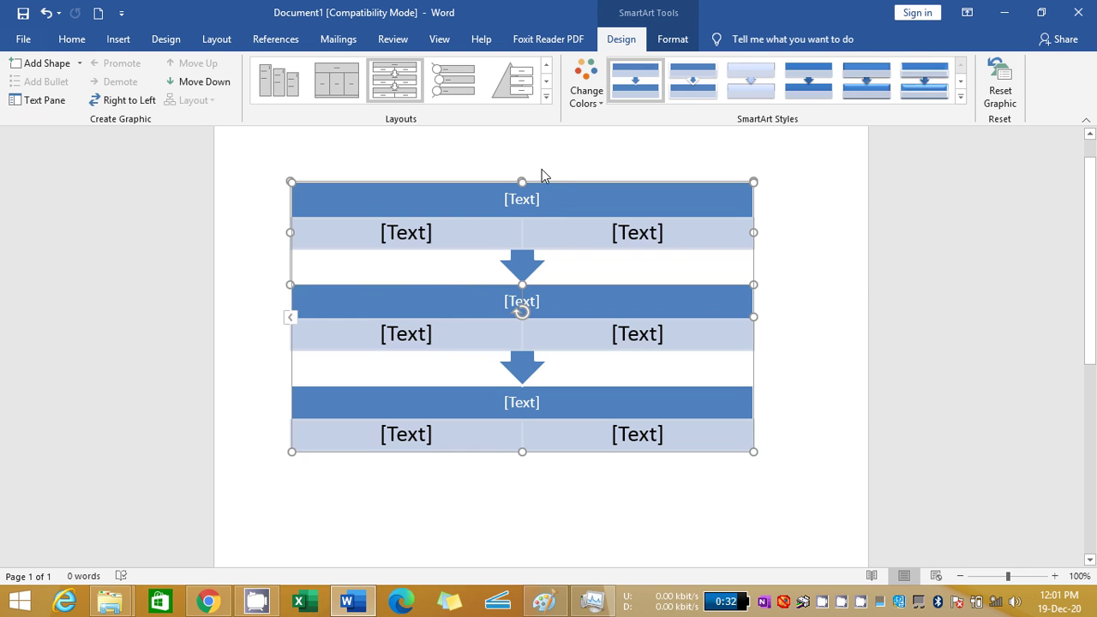
click(596, 103)
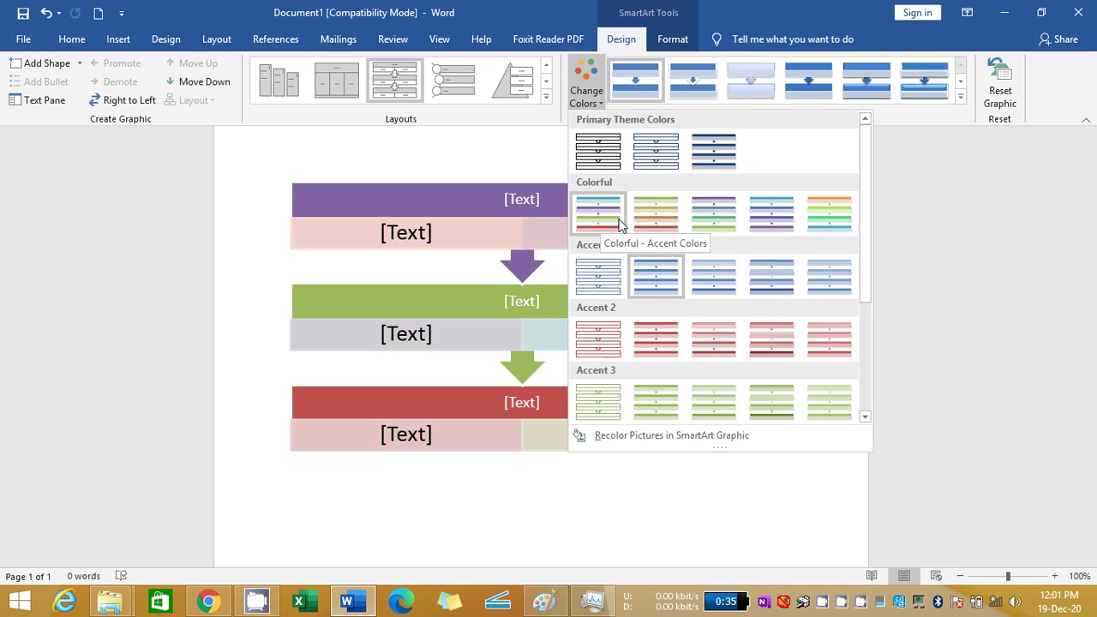
click(815, 225)
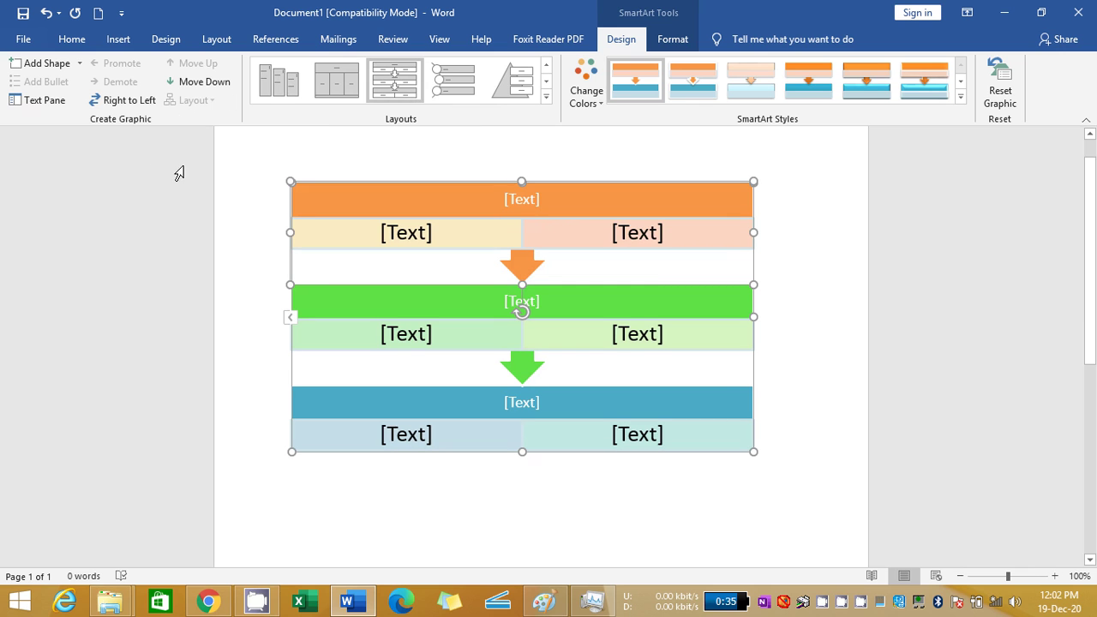
- Delete the whole Segmented Process graphic to clear the page
click(120, 43)
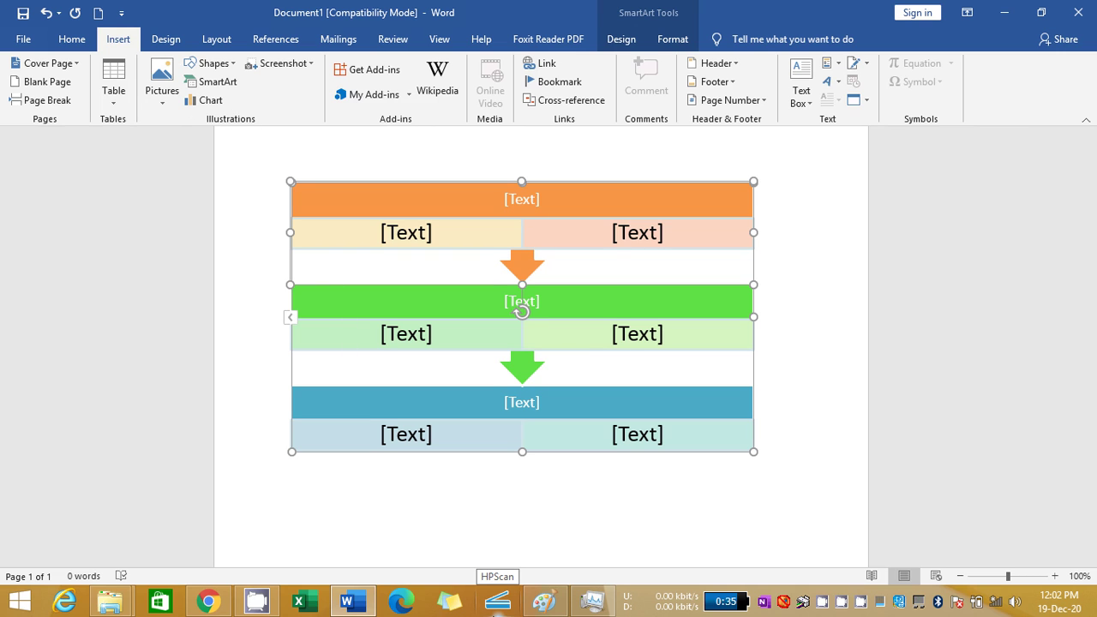
key(Delete)
key(Delete)
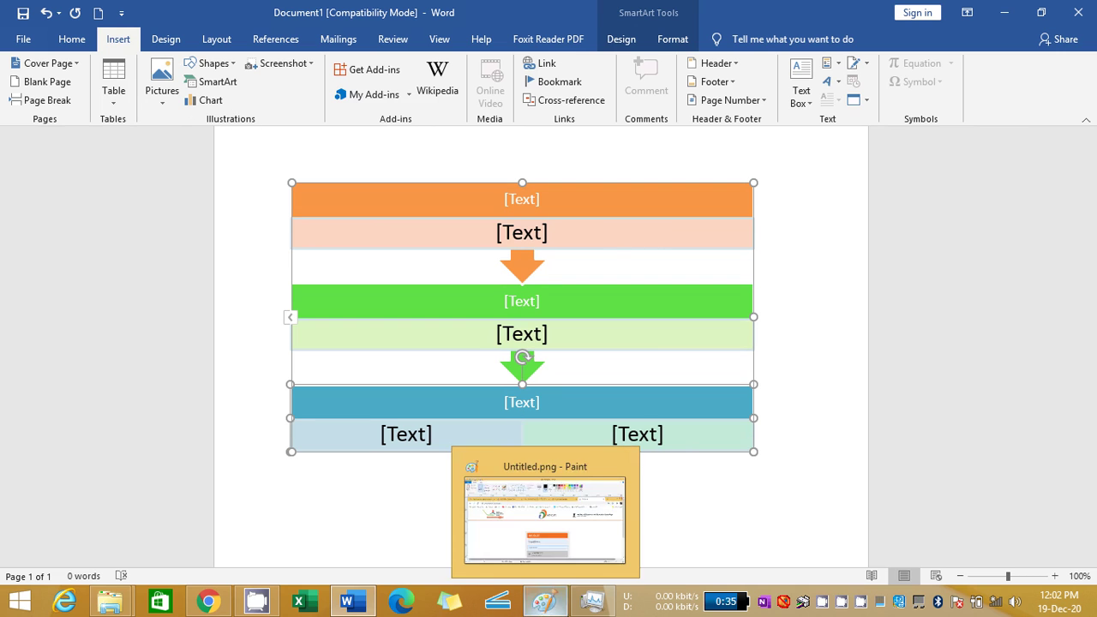
click(833, 424)
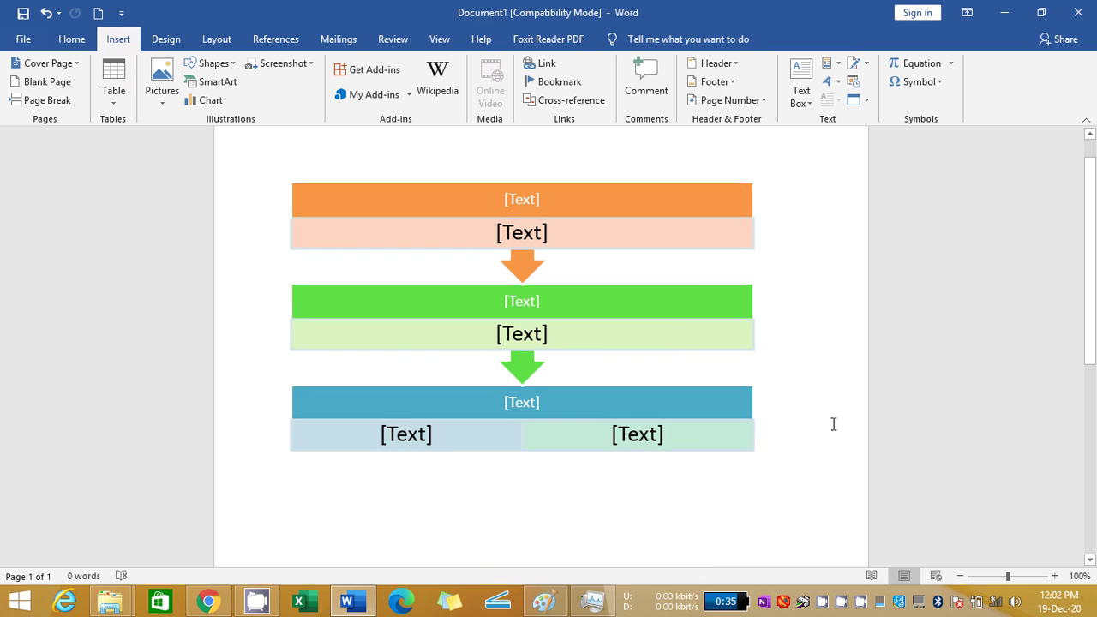
key(ctrl+a)
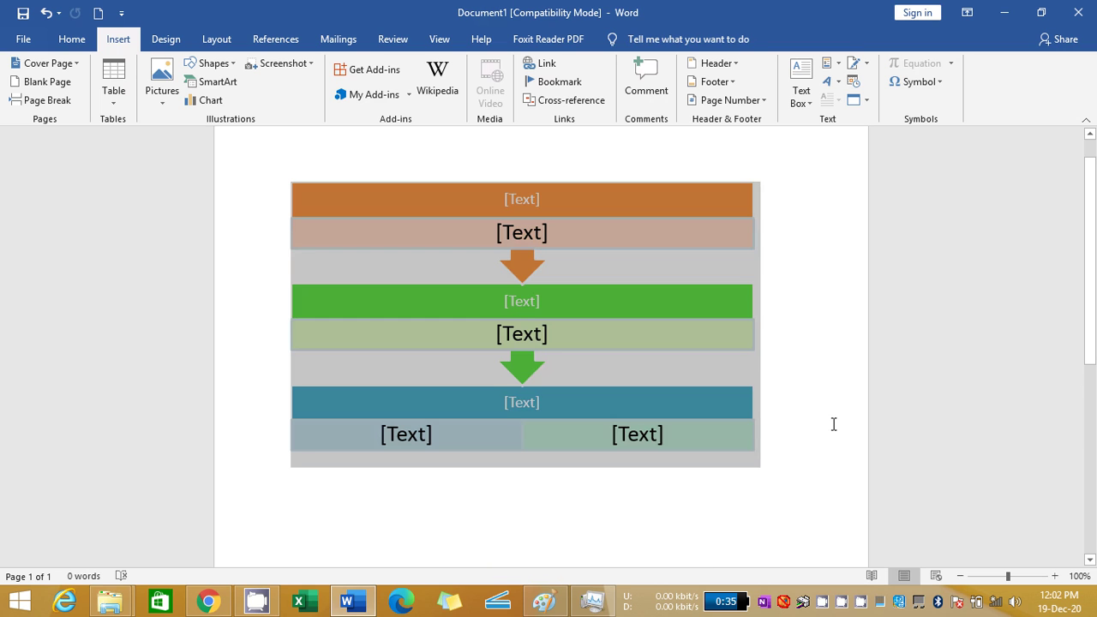
key(Delete)
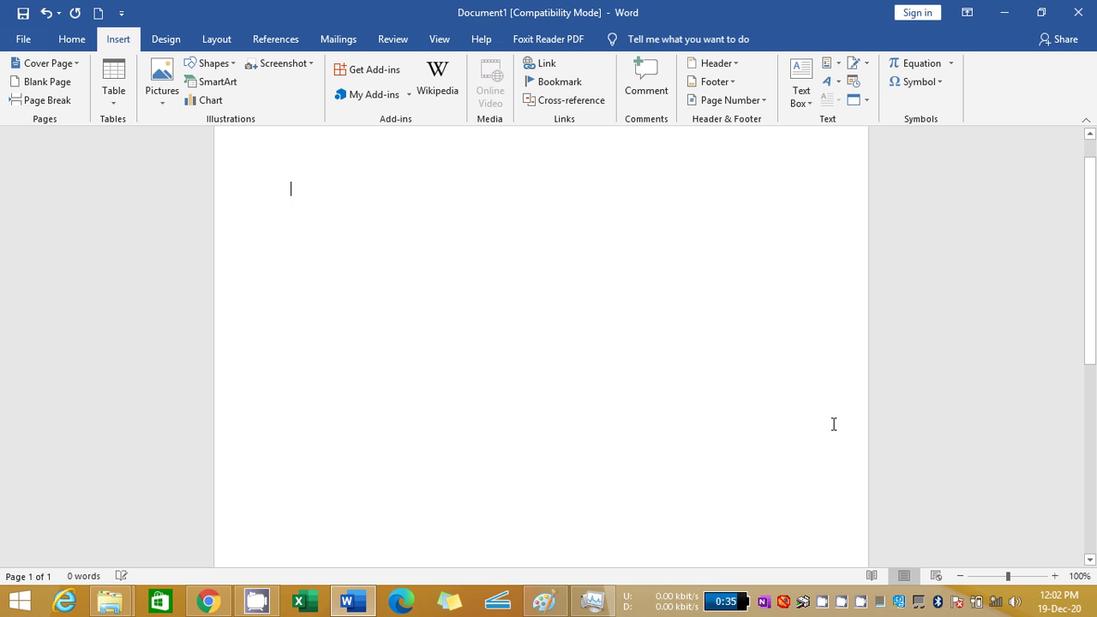
- Insert a Clustered Column chart into the document after previewing the Line chart type
click(224, 100)
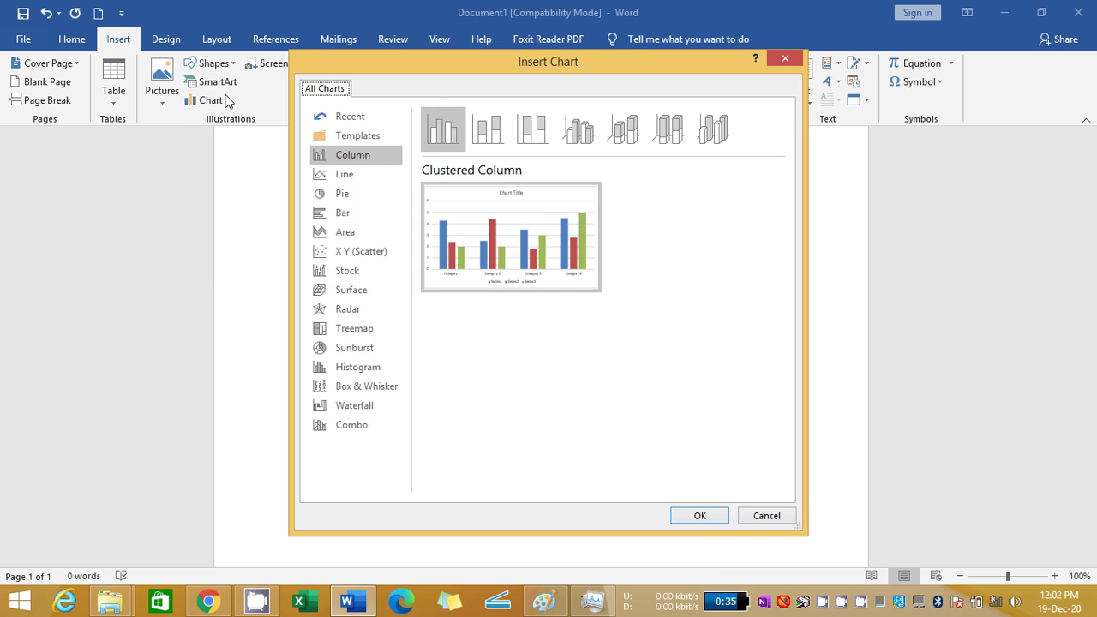
mouse_move(539, 262)
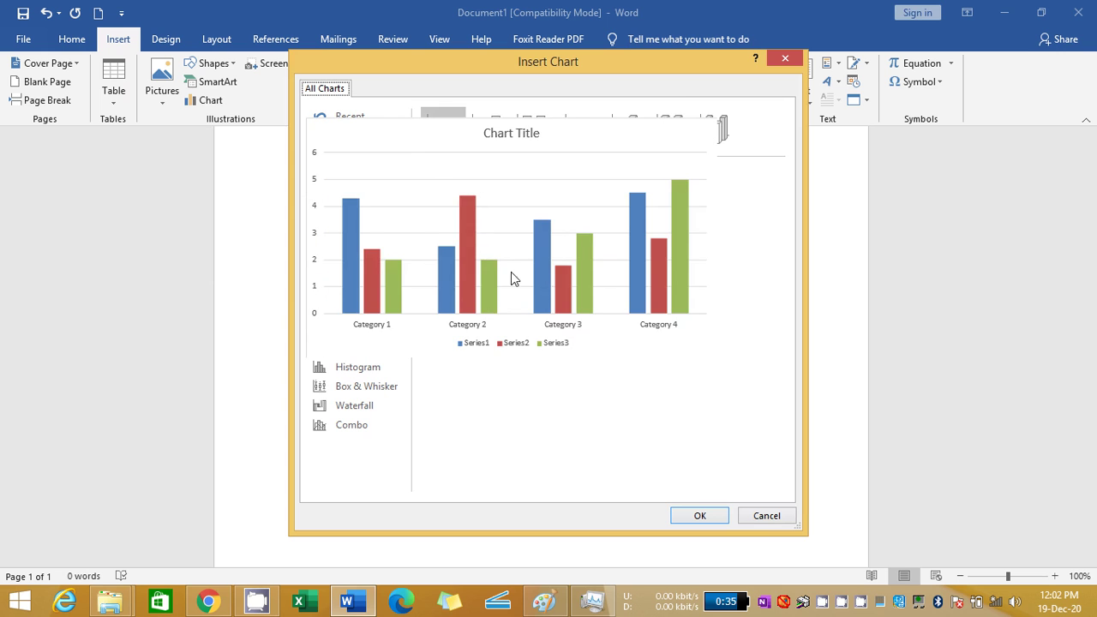
mouse_move(452, 221)
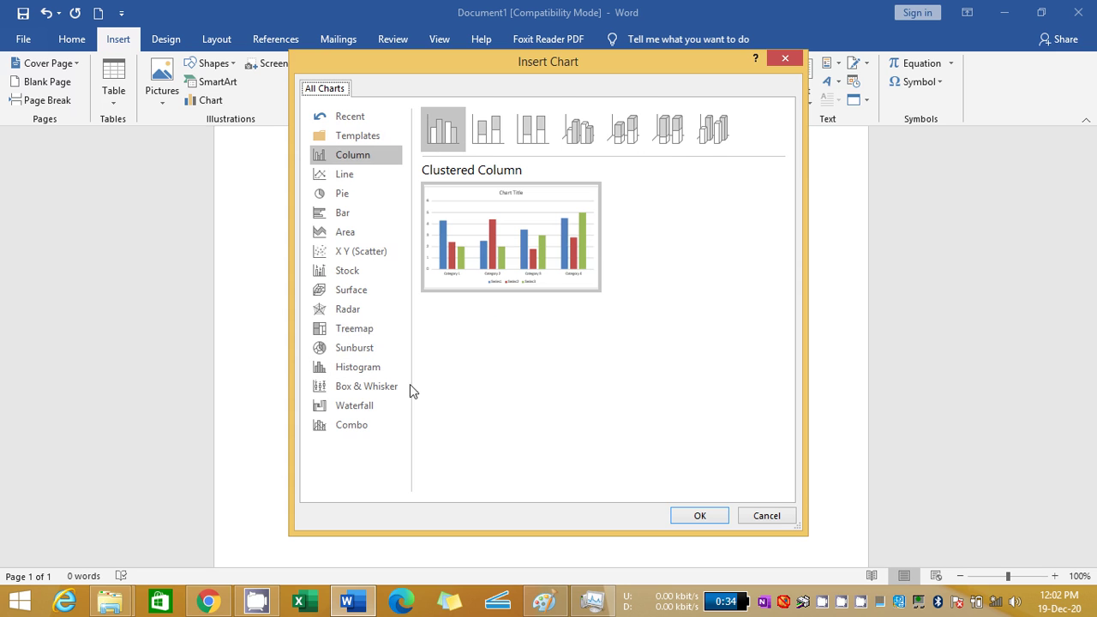
click(360, 180)
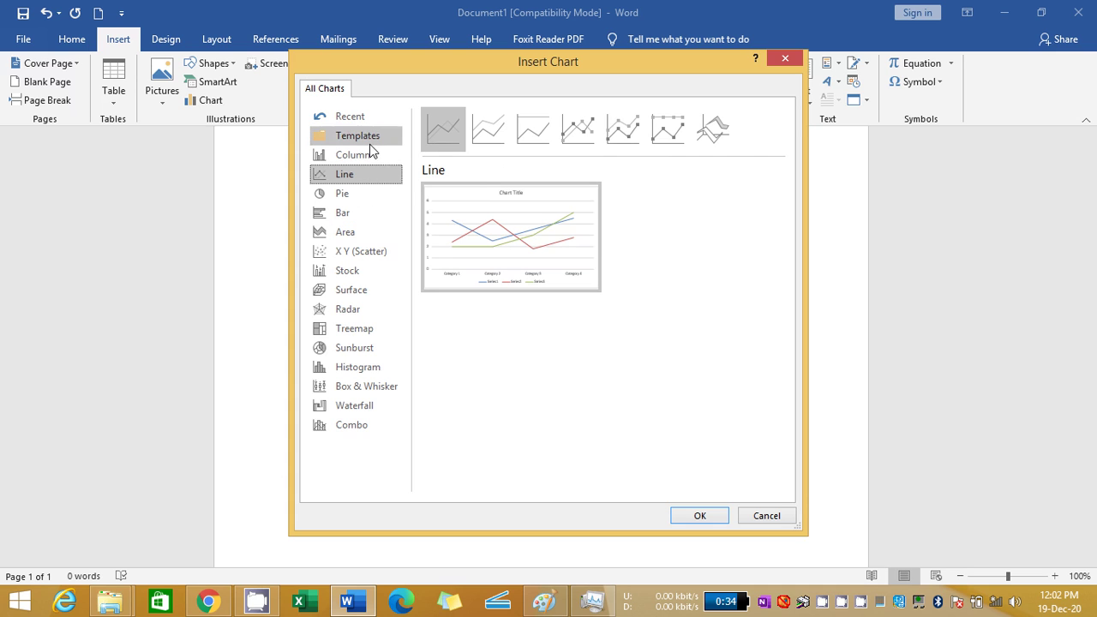
click(374, 156)
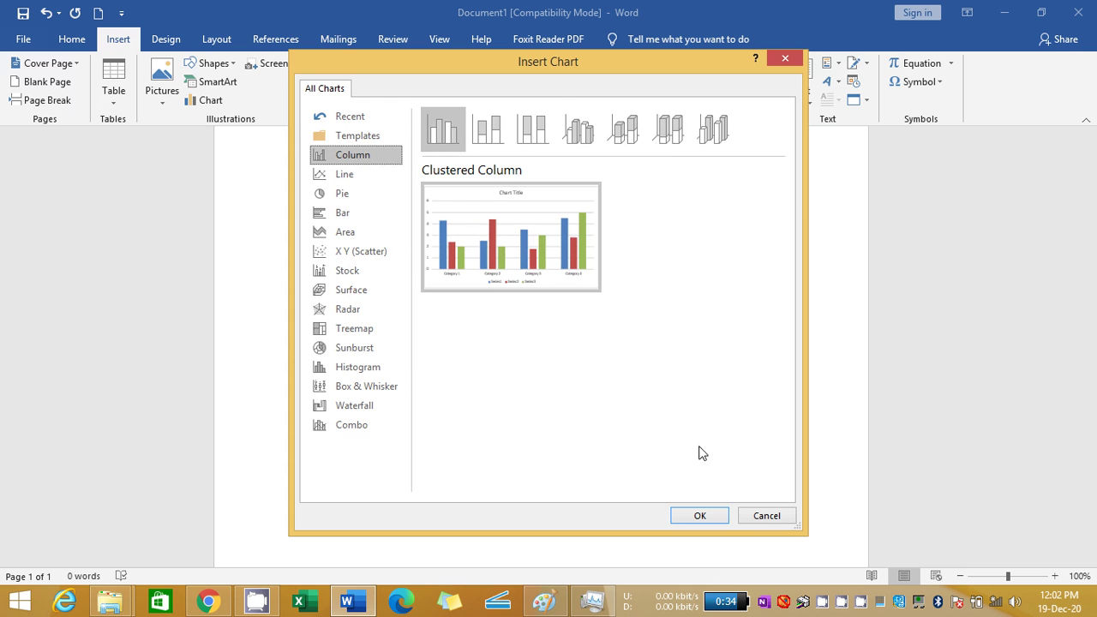
click(702, 515)
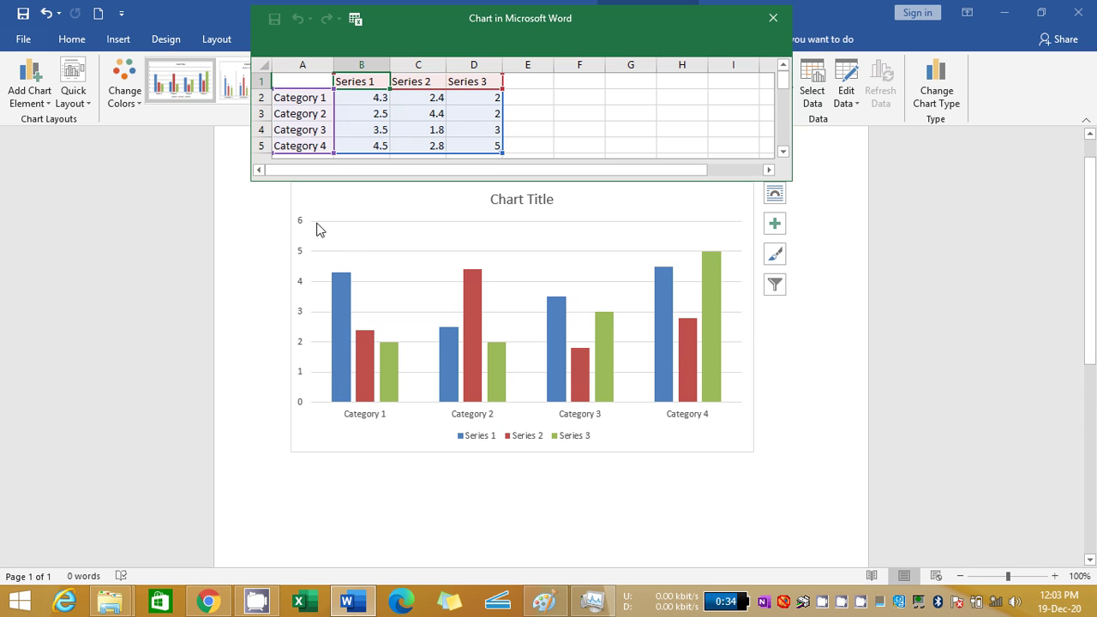
- Rename the three series headings in the chart's data sheet to HINDI, ENGLISH and MATHS
click(533, 205)
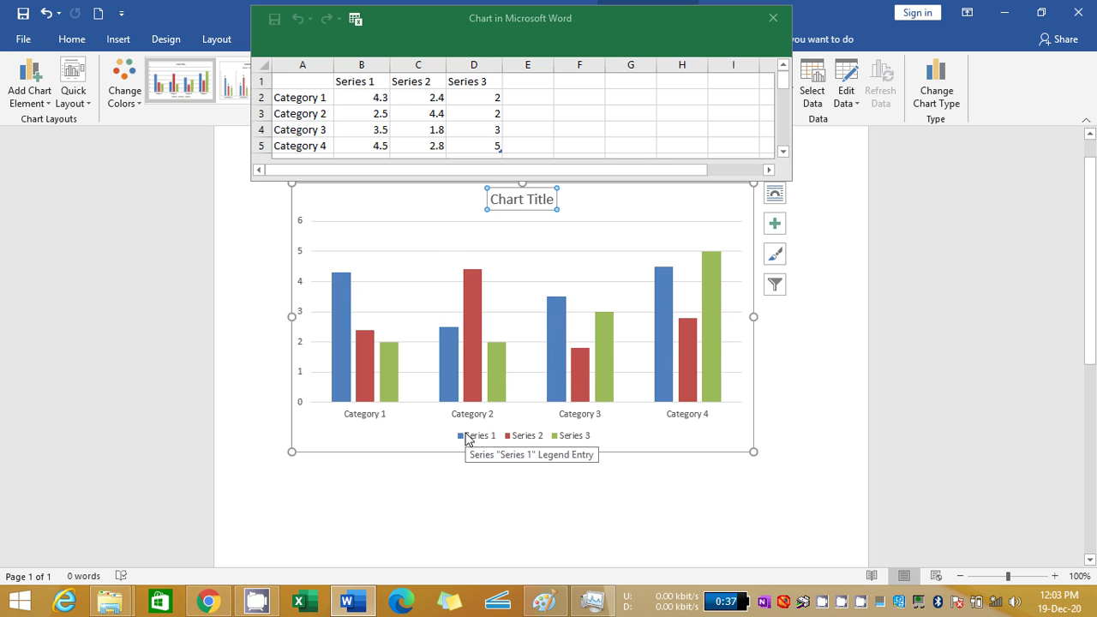
click(383, 85)
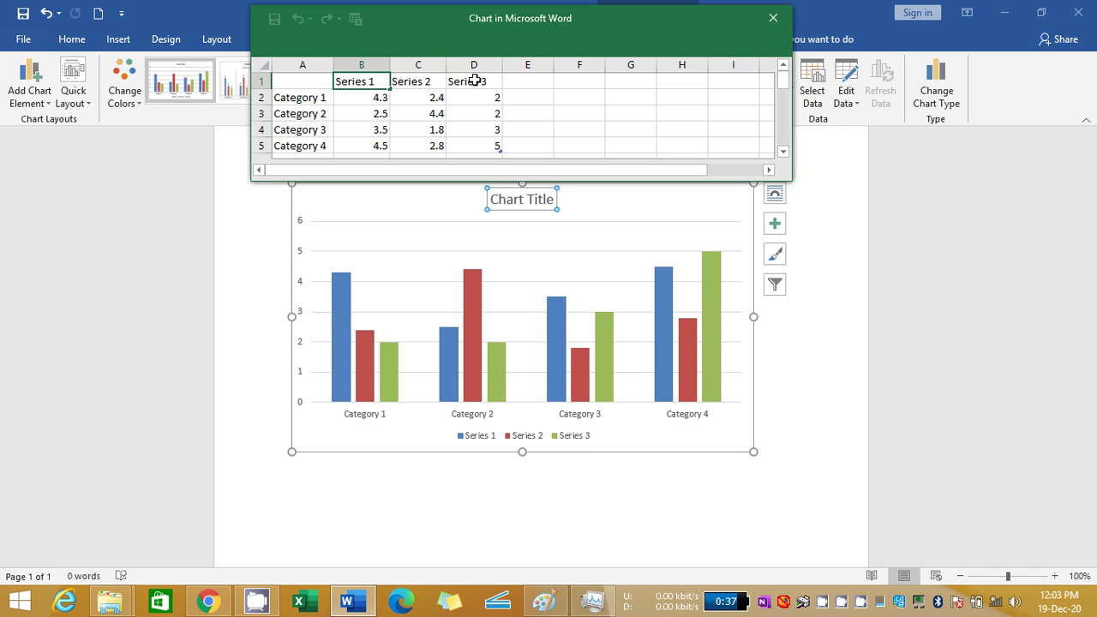
key(BackSpace)
key(BackSpace)
key(BackSpace)
key(BackSpace)
key(BackSpace)
key(BackSpace)
key(BackSpace)
key(BackSpace)
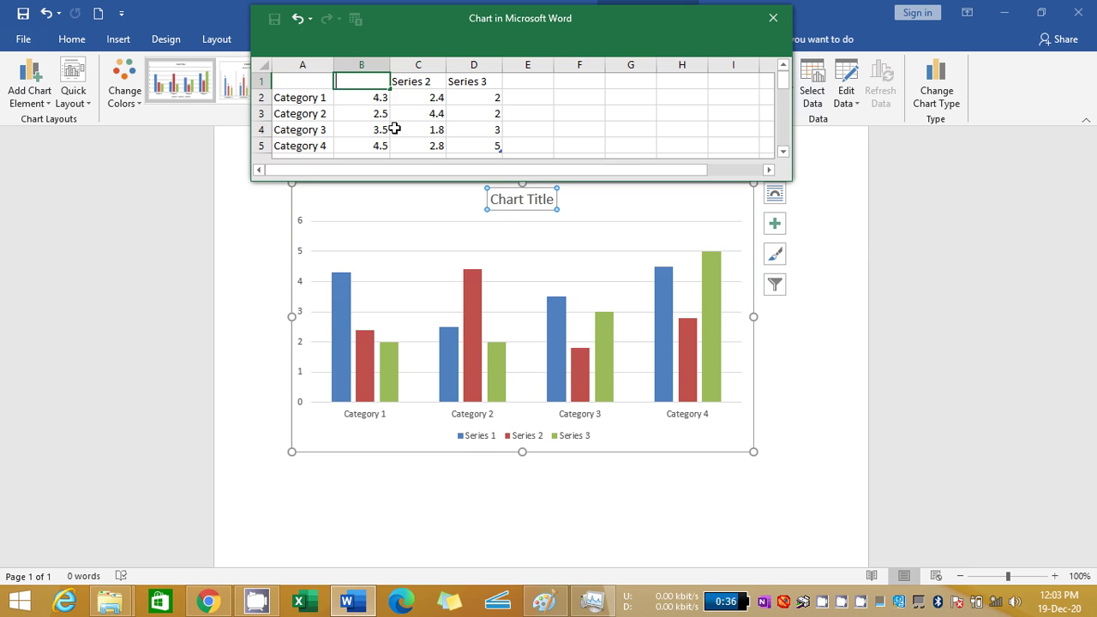
text(h)
key(BackSpace)
text(HINDI)
key(Tab)
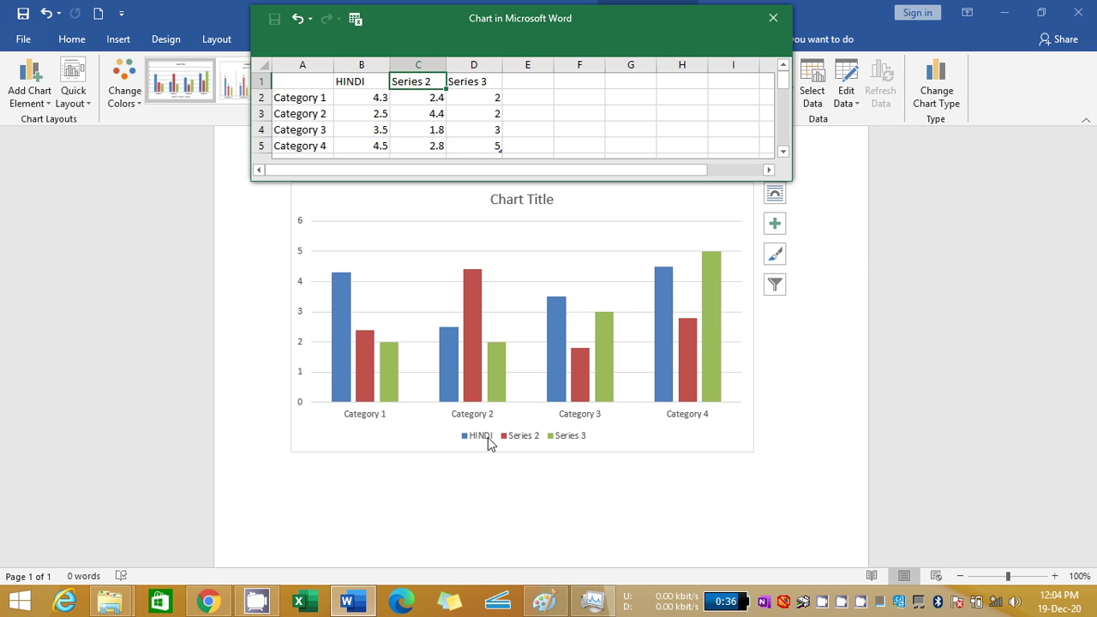
text(ENGLISH)
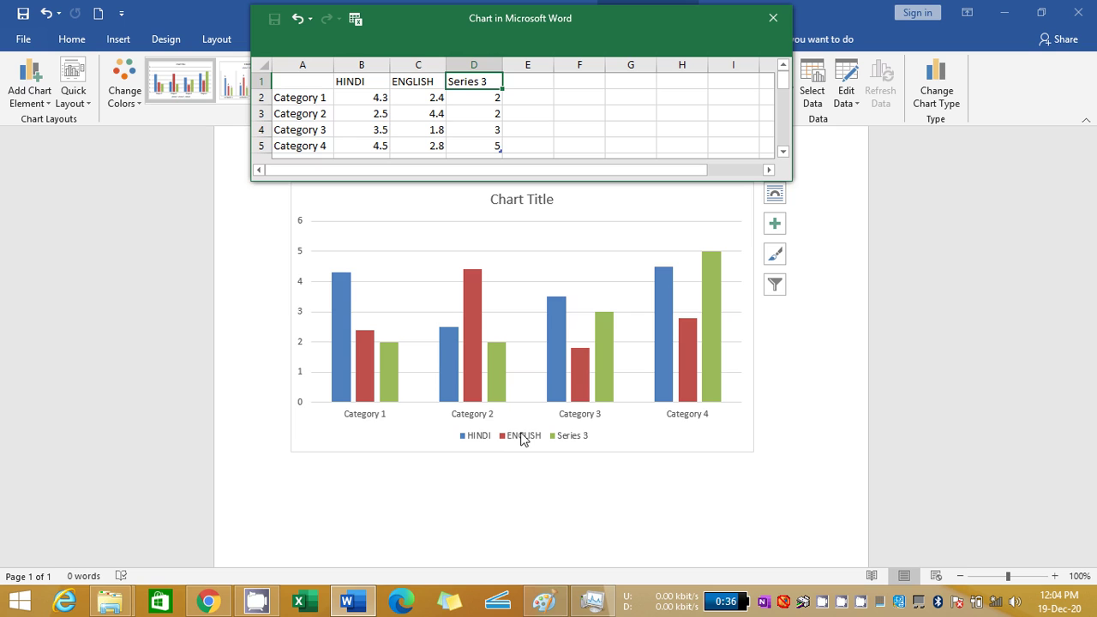
text(MATHS)
key(Return)
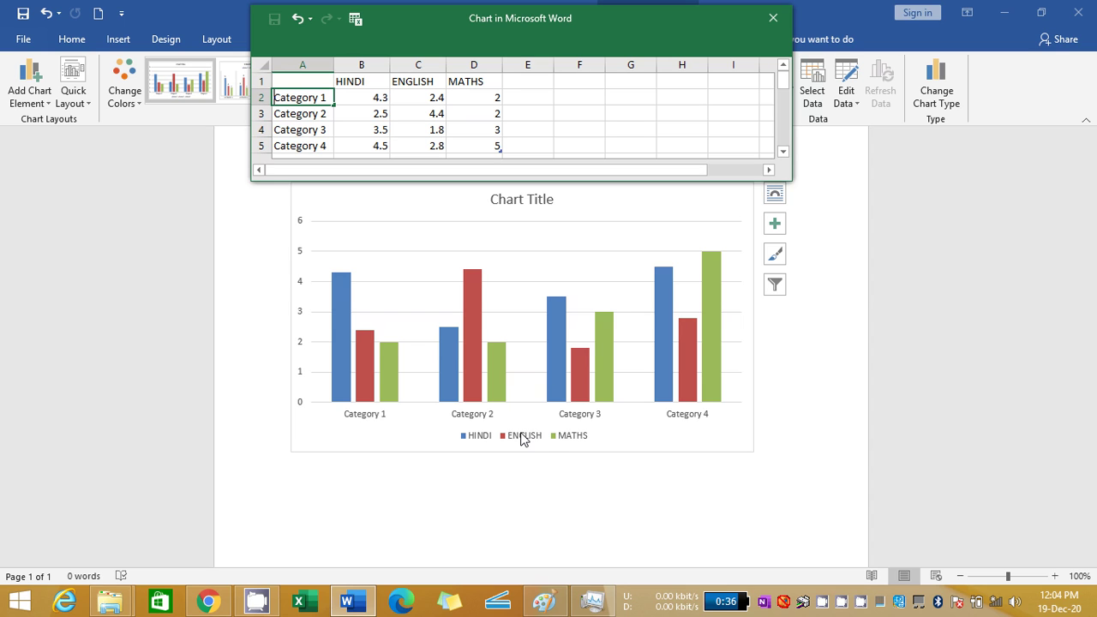
- Replace the Category 1 label in the chart data with a student's first name
key(BackSpace)
text(MOHAN)
key(Return)
key(Right)
key(Up)
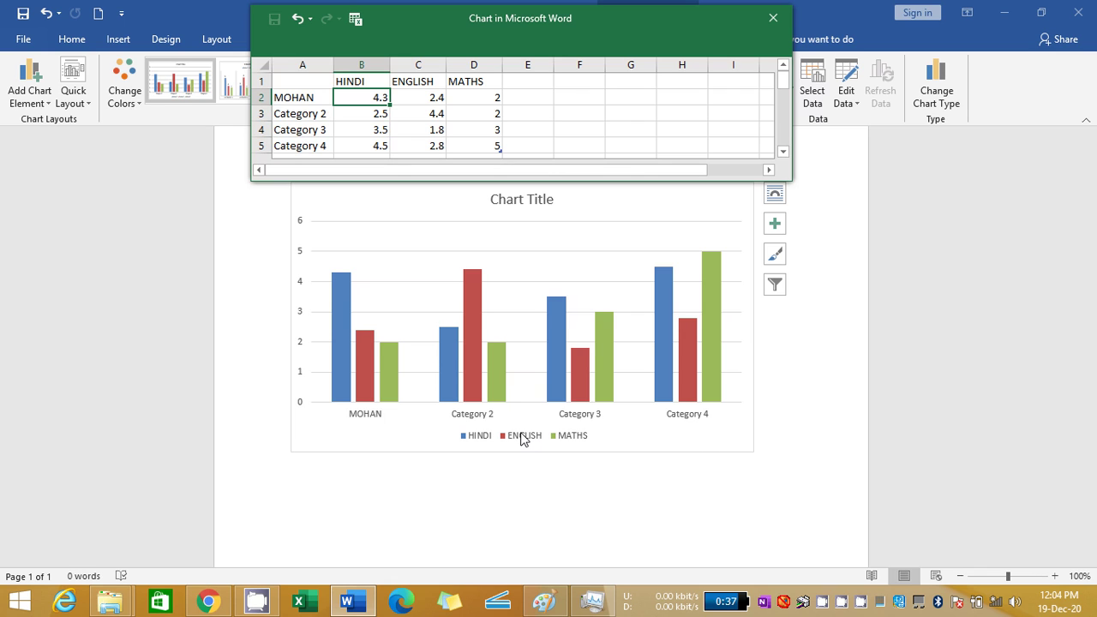
key(Left)
key(Down)
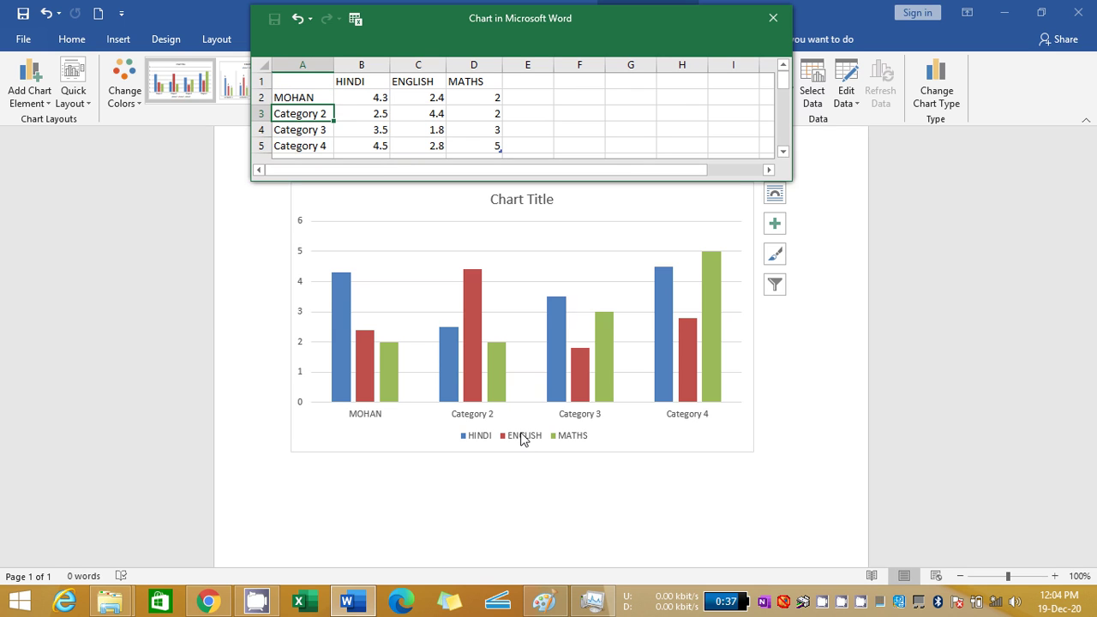
- Replace the labels of Category 2, Category 3 and Category 4 with three more students' first names
text(ROHAN)
key(Return)
text(SOHA)
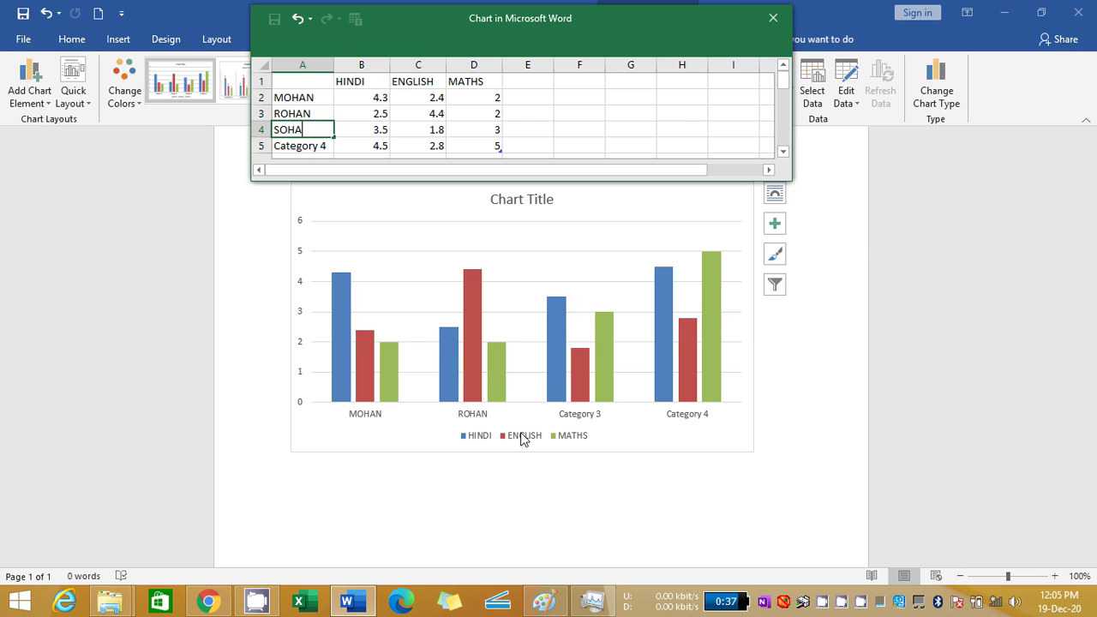
text(N)
key(Return)
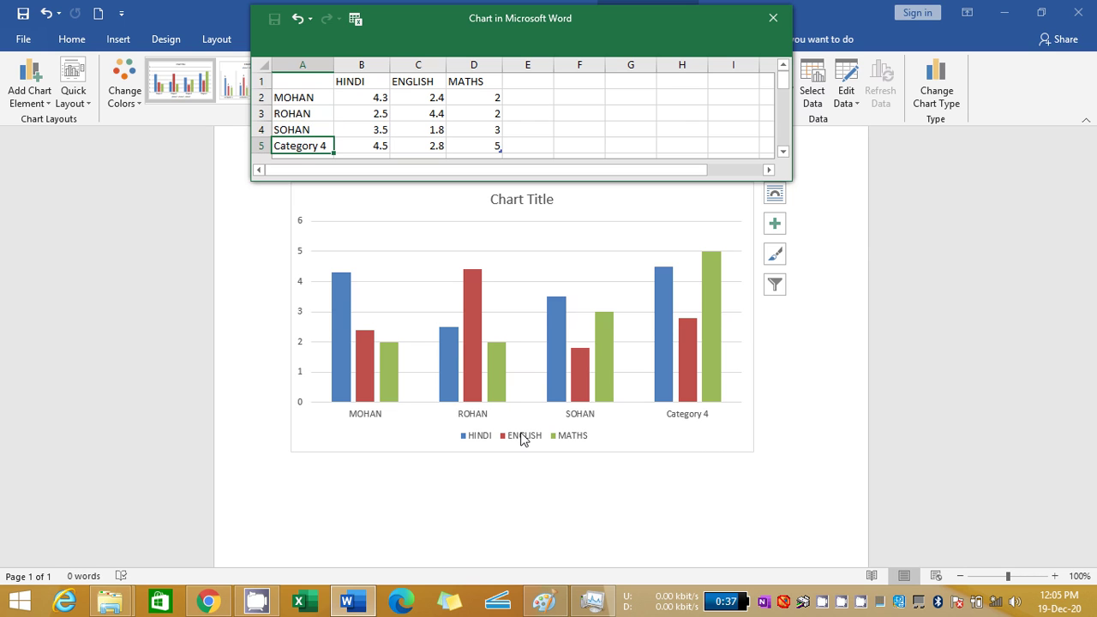
text(MINIK)
key(BackSpace)
key(BackSpace)
key(BackSpace)
key(BackSpace)
text(ONIKA)
key(Tab)
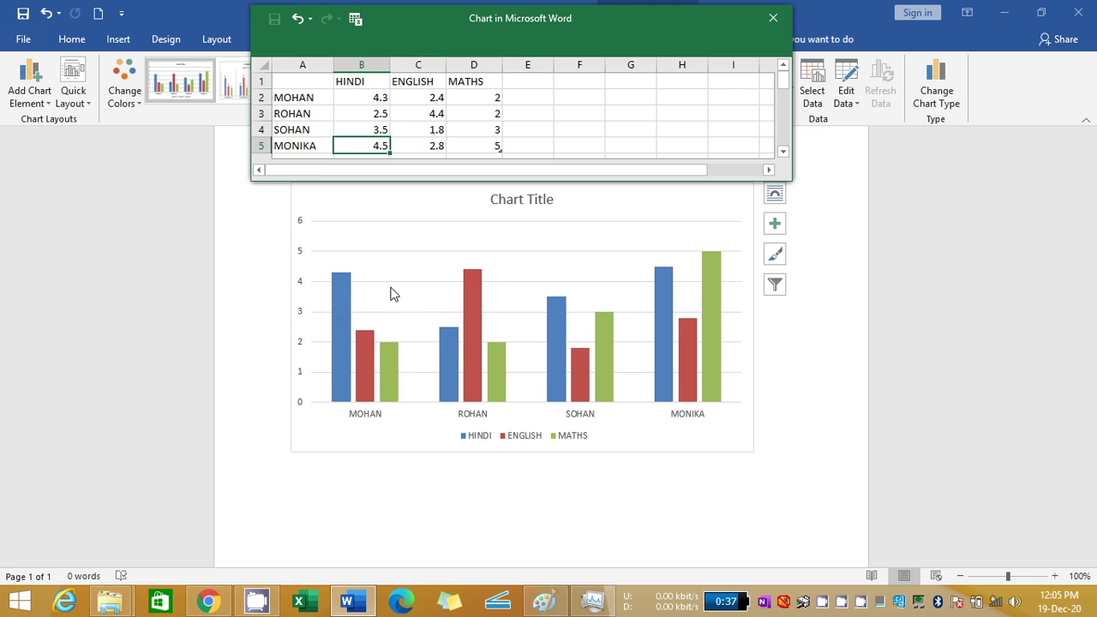
- Set the first student's marks to 90 in HINDI, 80 in ENGLISH and 65 in MATHS
click(383, 100)
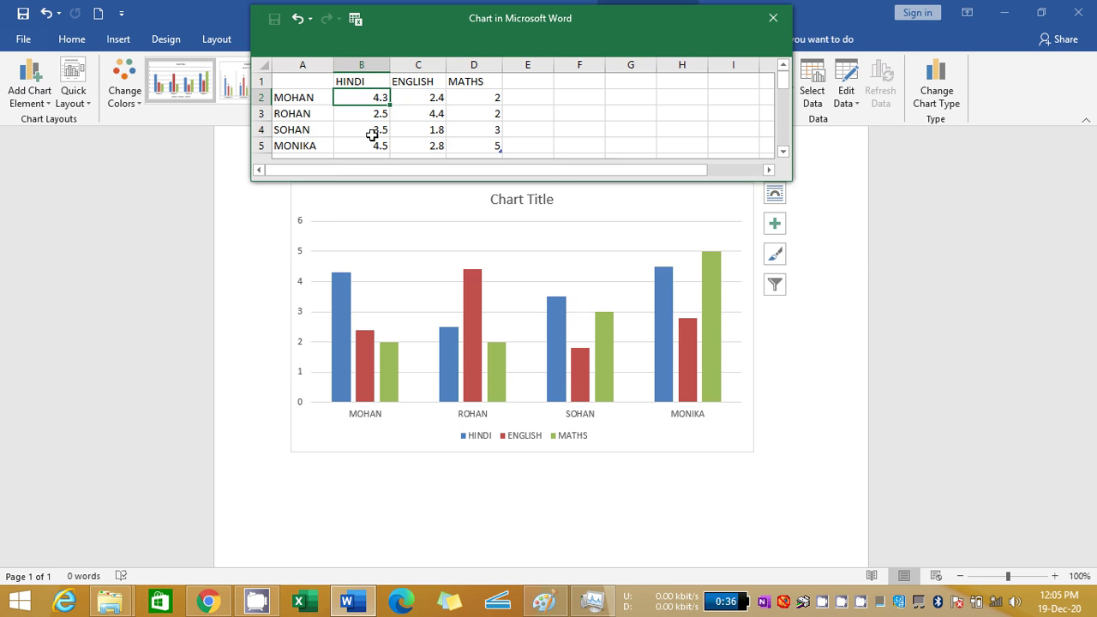
text(90)
key(Tab)
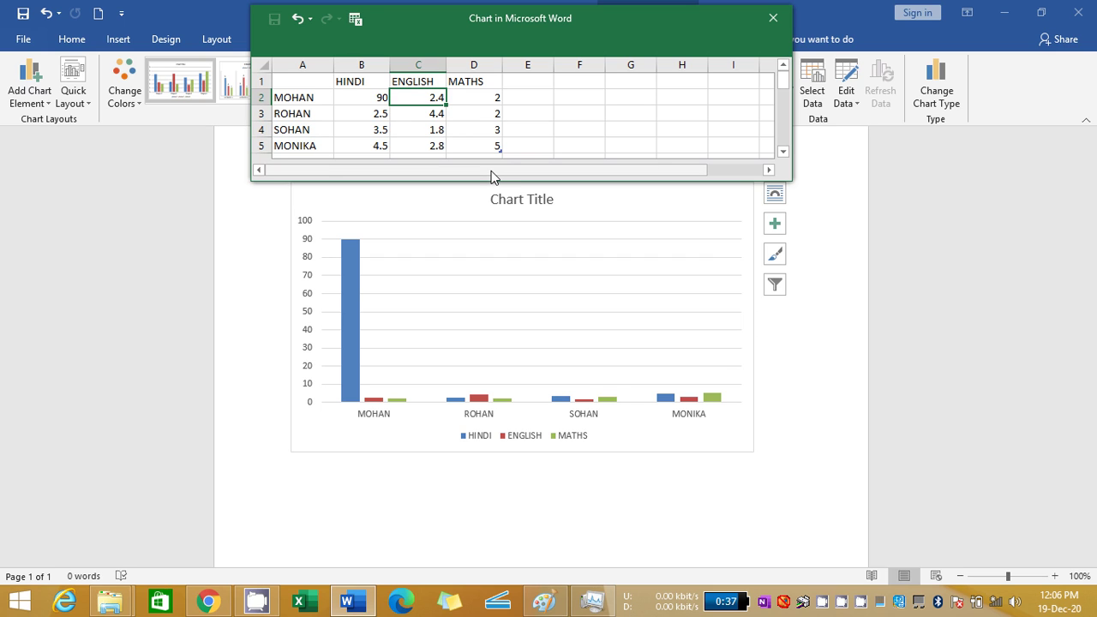
text(80)
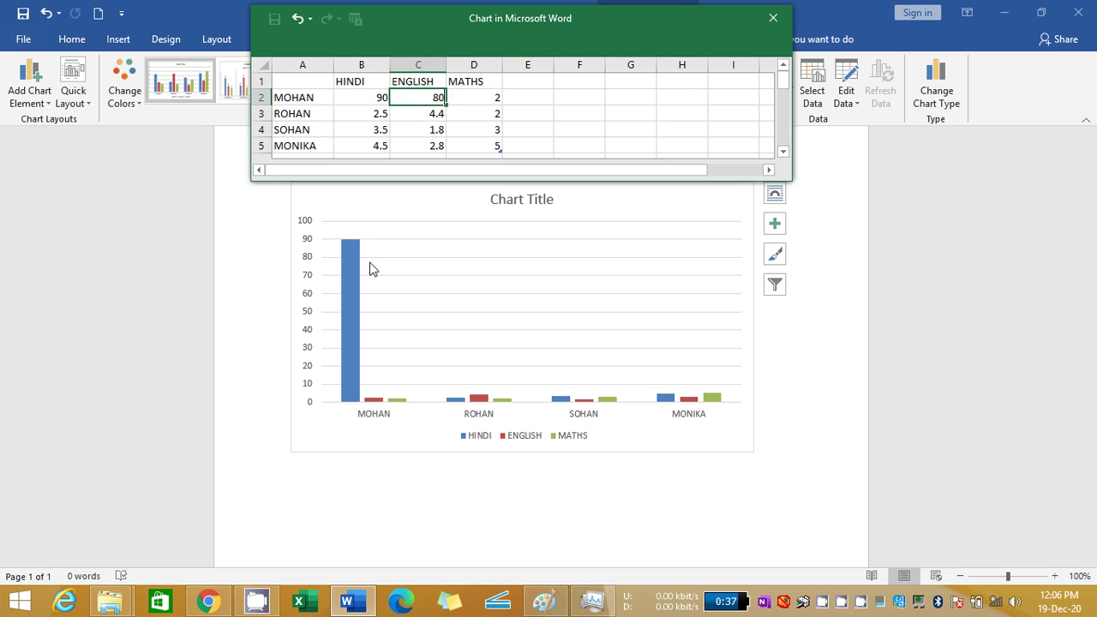
key(Tab)
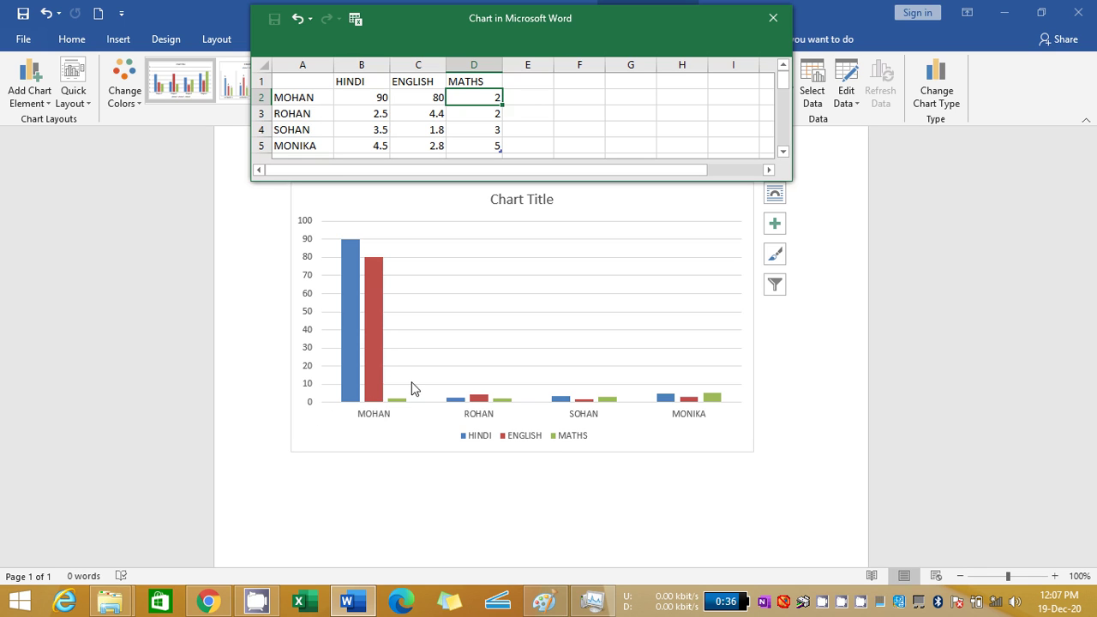
text(65)
key(Return)
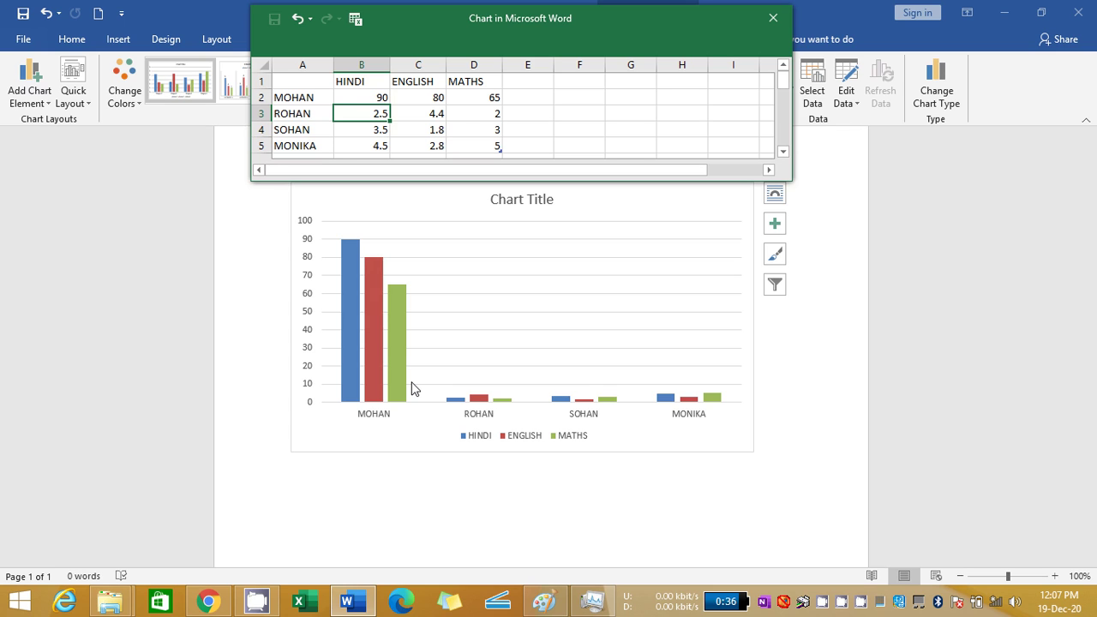
- Set the second student's HINDI mark to 95 and close the chart's data sheet
text(95)
key(Return)
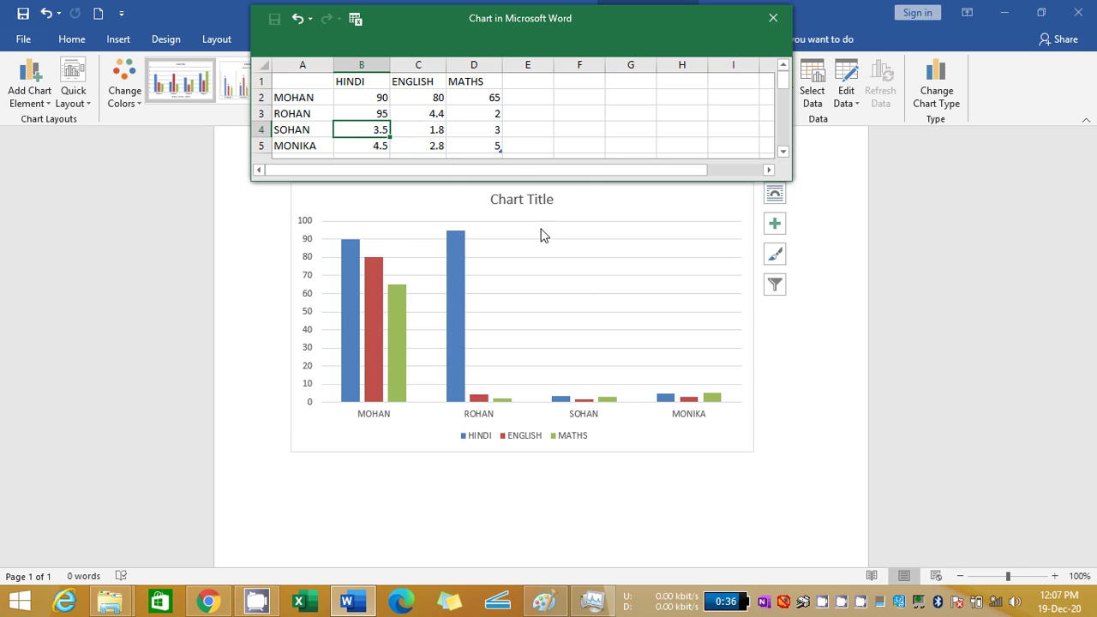
click(774, 27)
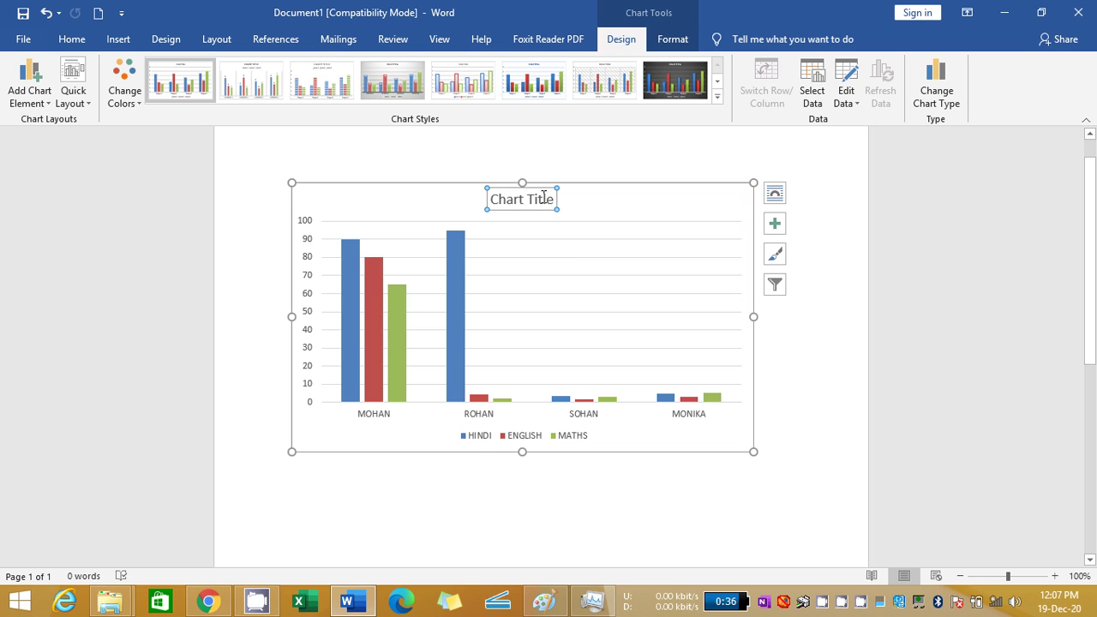
- Replace the chart's placeholder title with MARKS CHART
click(549, 203)
key(BackSpace)
key(BackSpace)
key(BackSpace)
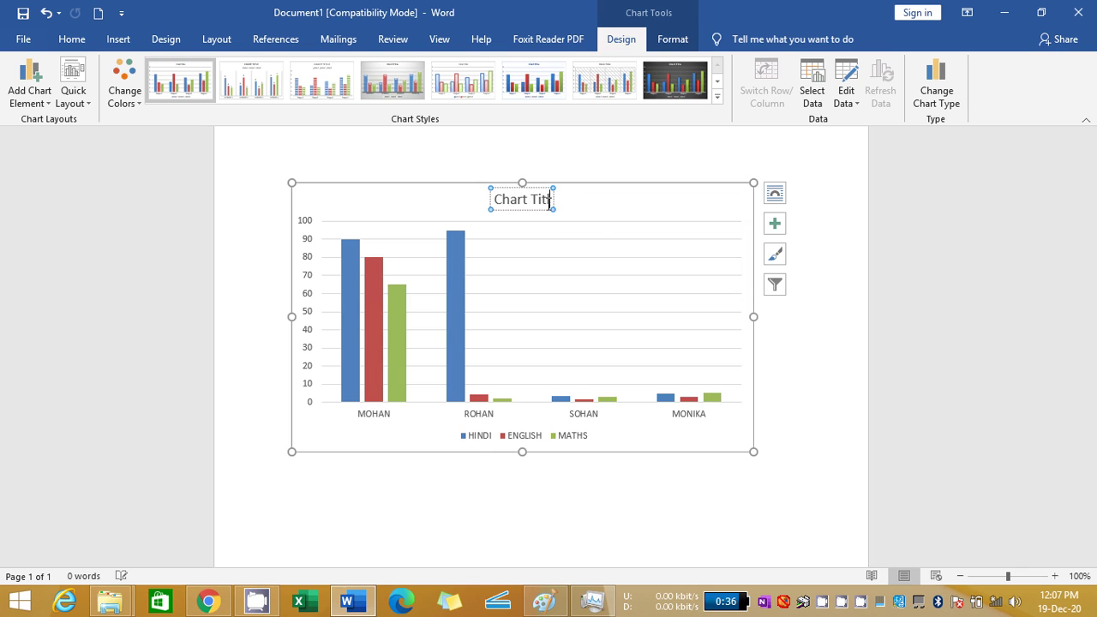
key(BackSpace)
key(BackSpace)
key(BackSpace)
key(BackSpace)
key(BackSpace)
key(BackSpace)
key(BackSpace)
key(BackSpace)
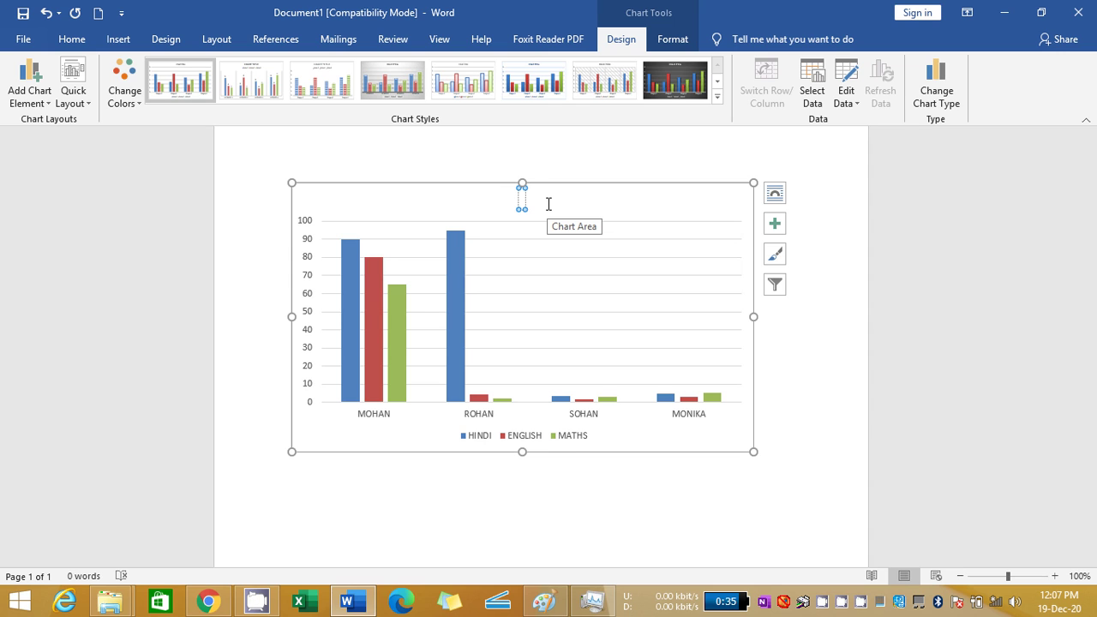
text(K)
key(BackSpace)
text(MARKS)
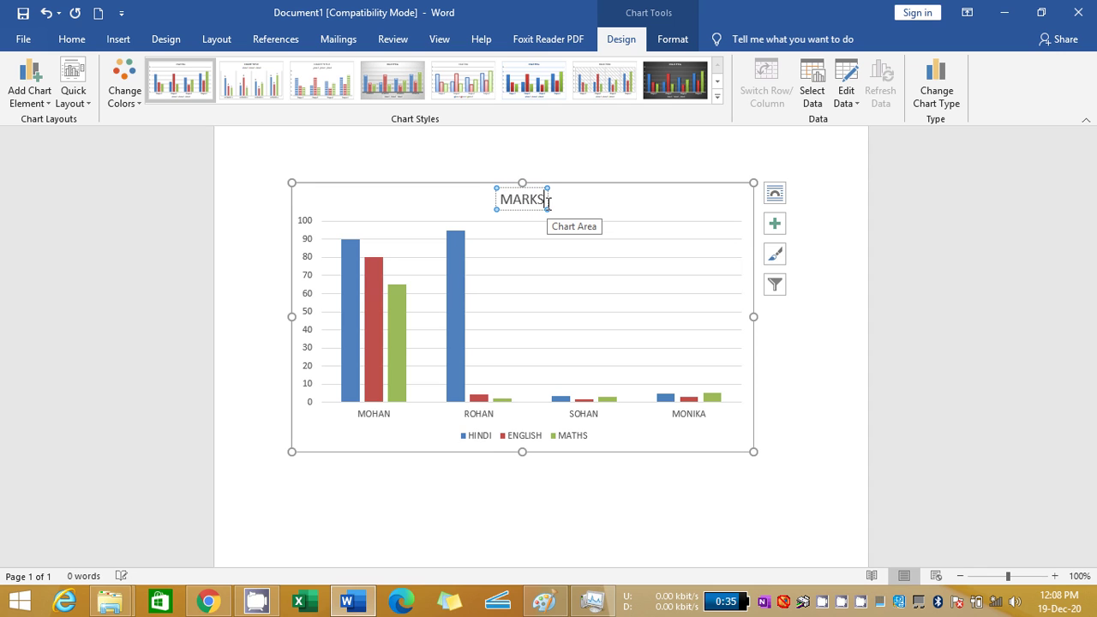
text( CHART)
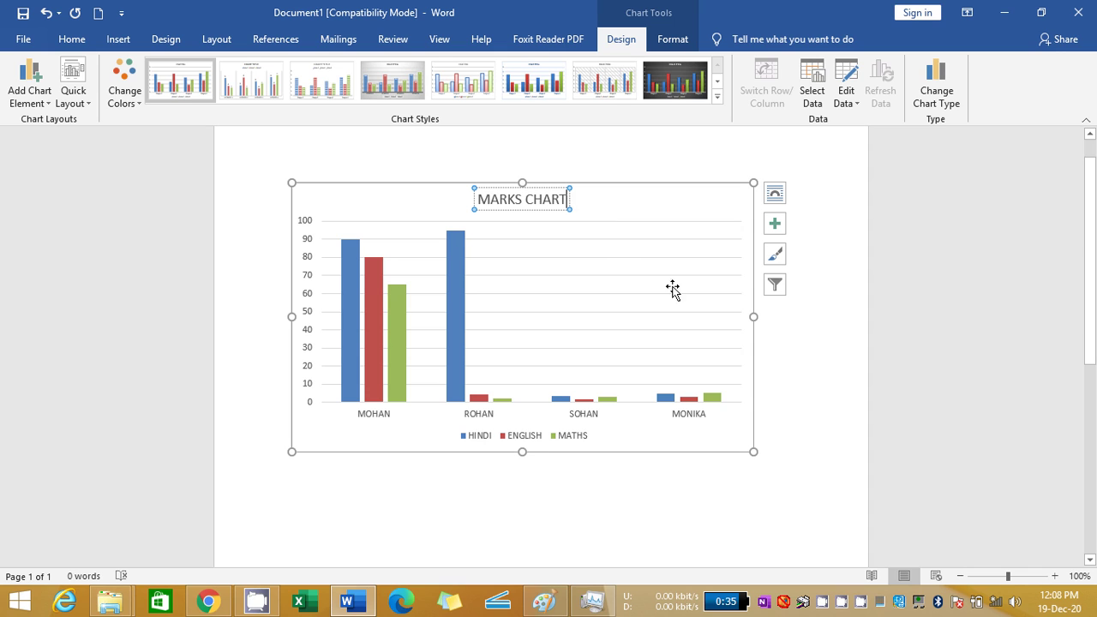
- Look through the Colorful and Monochromatic color palettes available for the marks chart
click(715, 543)
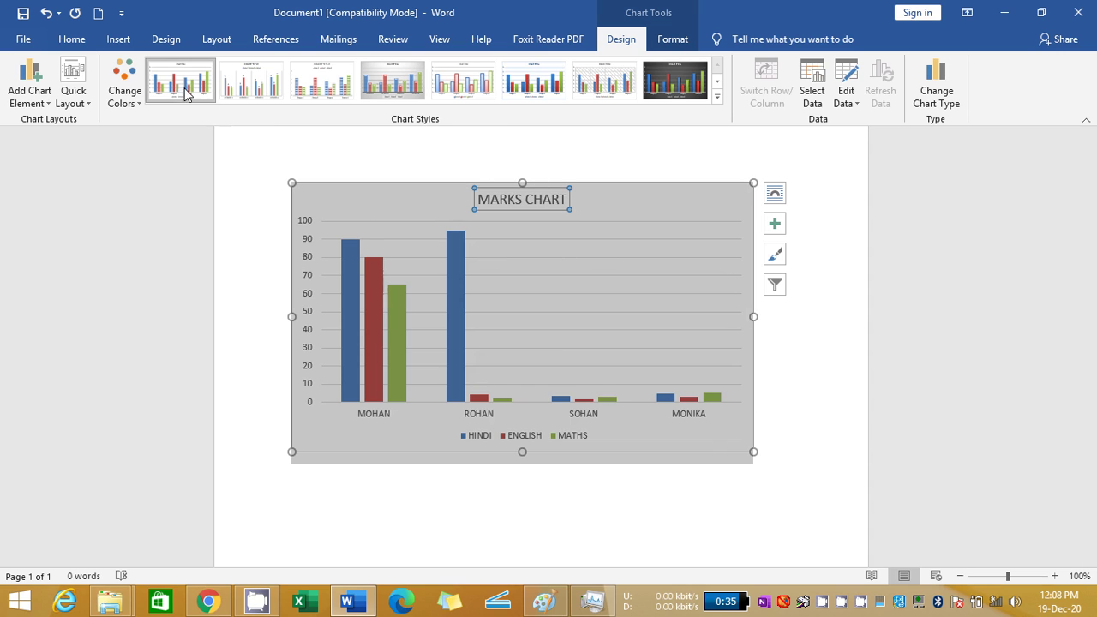
click(135, 91)
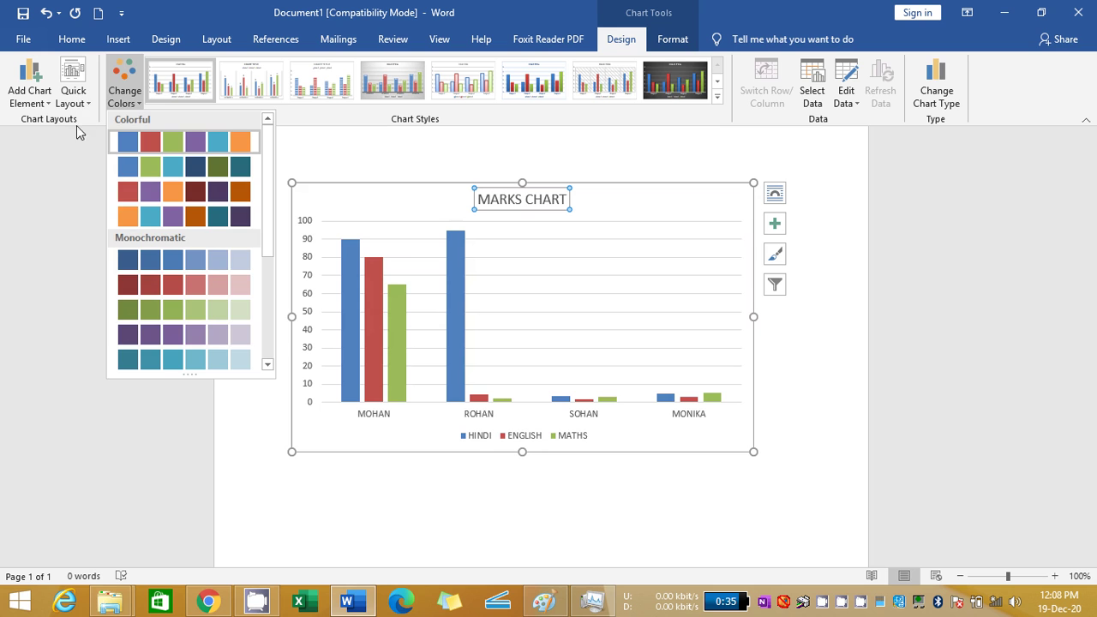
click(75, 175)
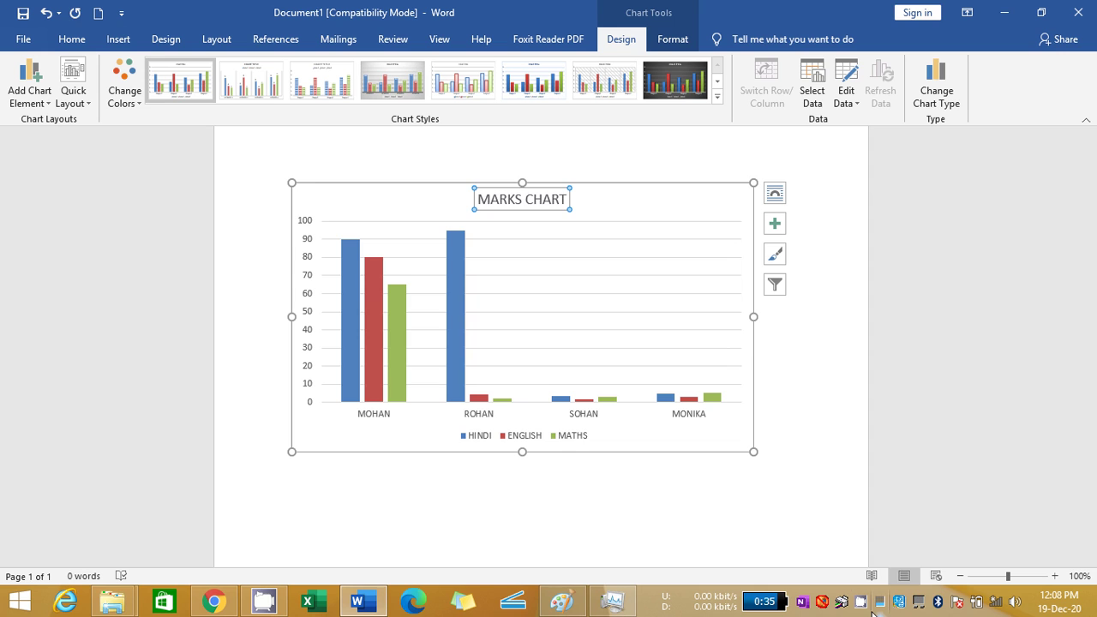
- Delete the chart's title and remove the whole column chart so the page is empty
key(Delete)
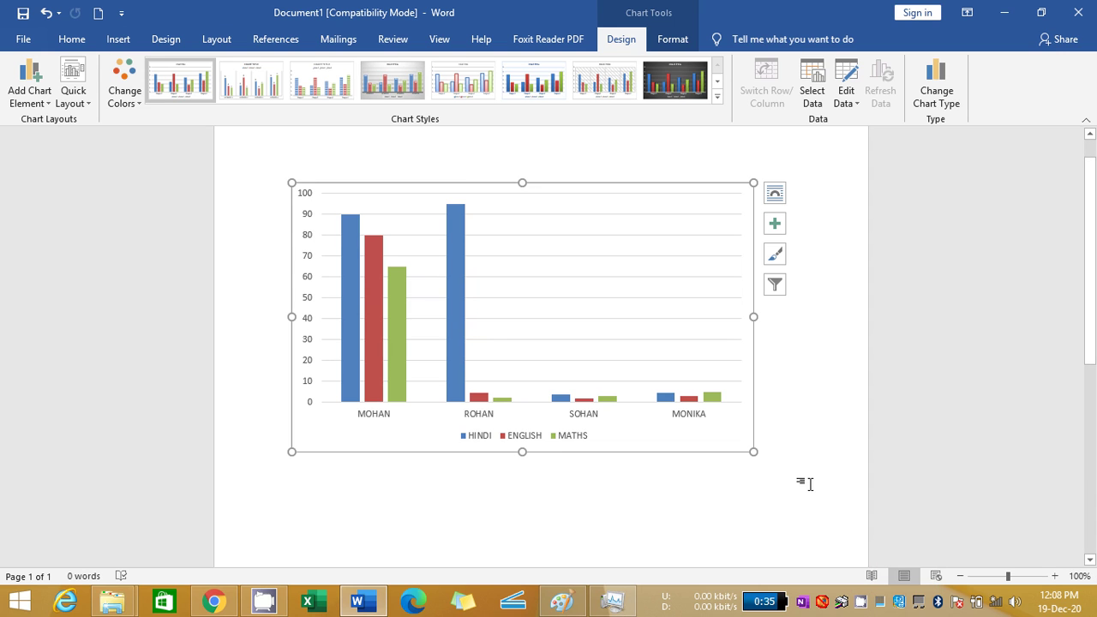
click(806, 484)
key(ctrl+a)
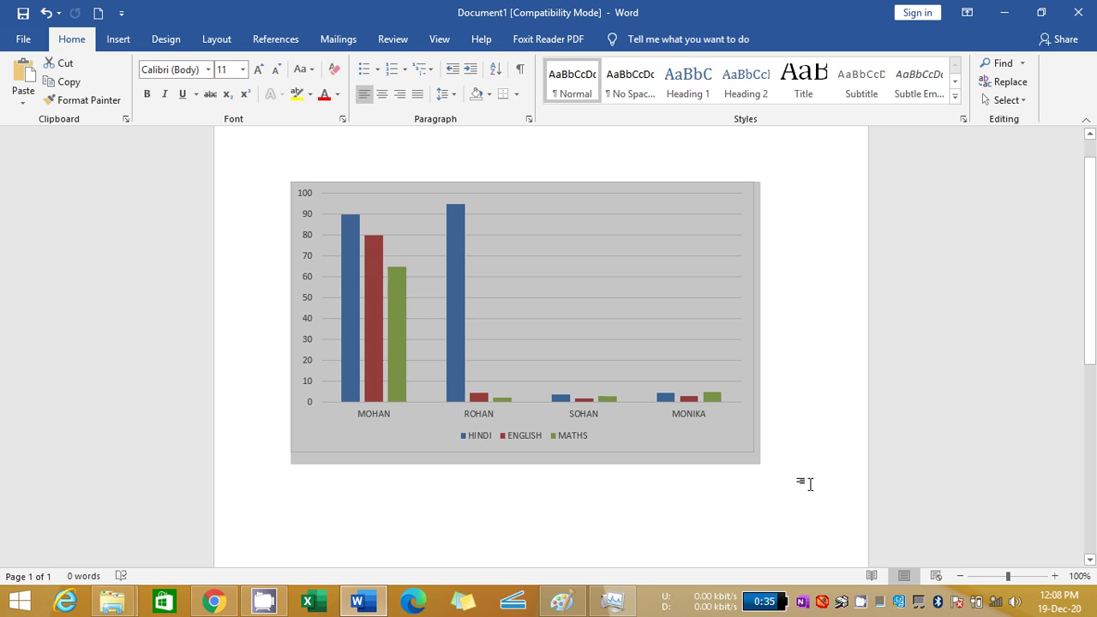
key(Delete)
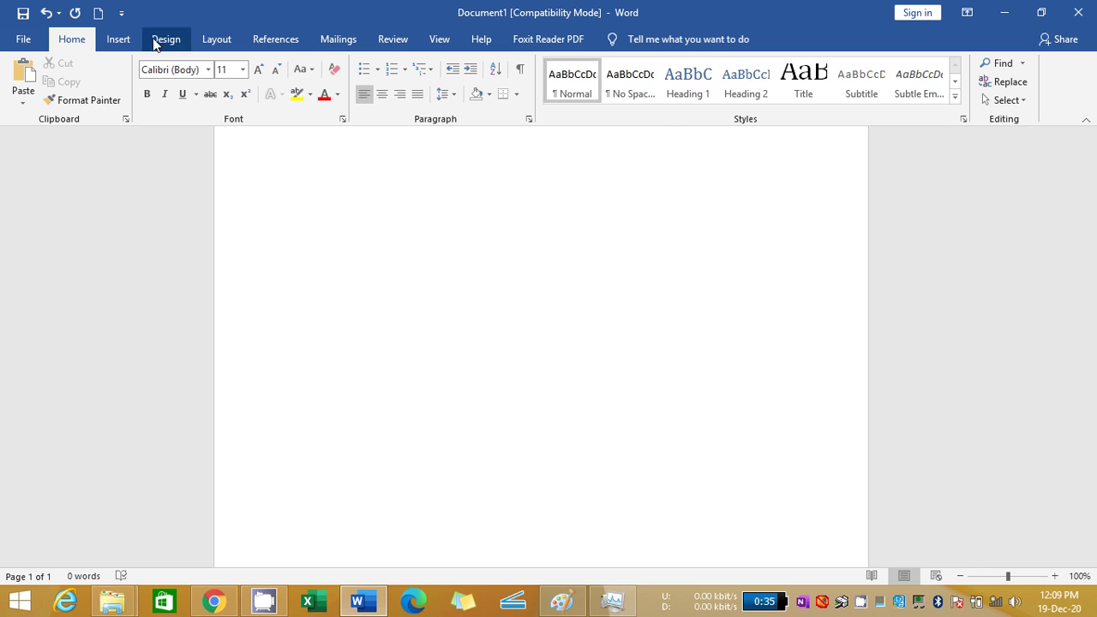
- Browse the Process, Cycle, Hierarchy and Relationship SmartArt categories and insert a Basic Block List graphic
click(125, 46)
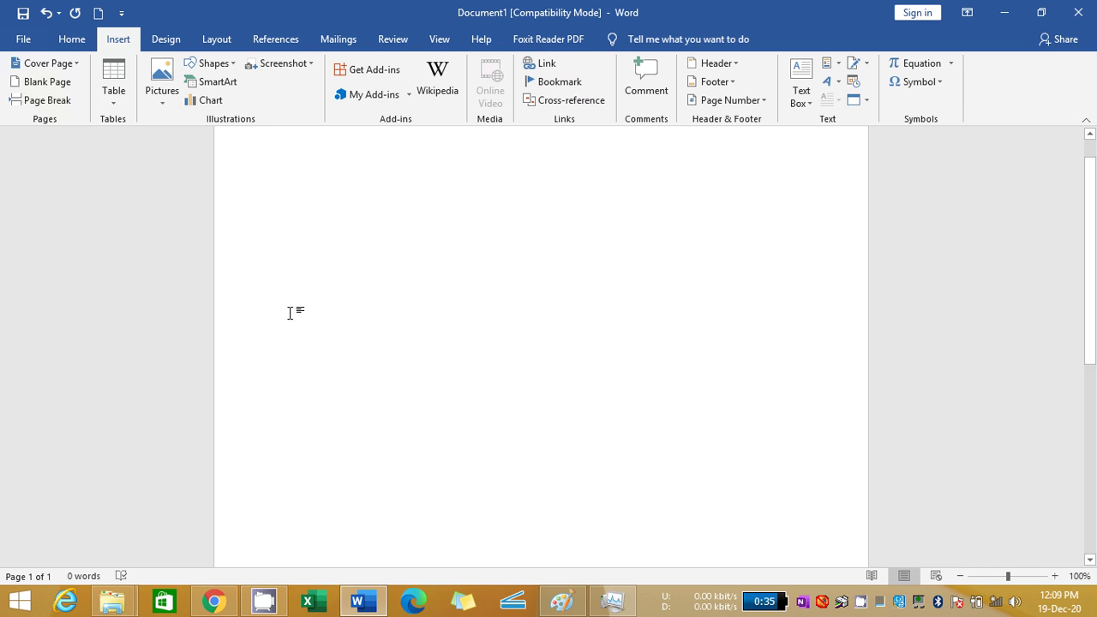
click(233, 83)
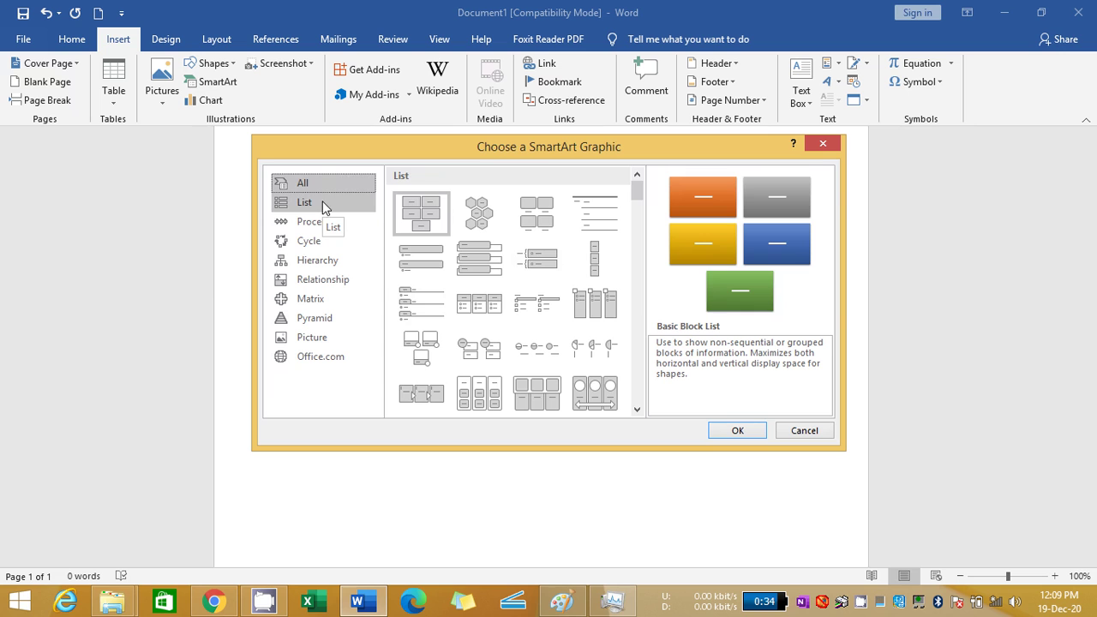
click(323, 224)
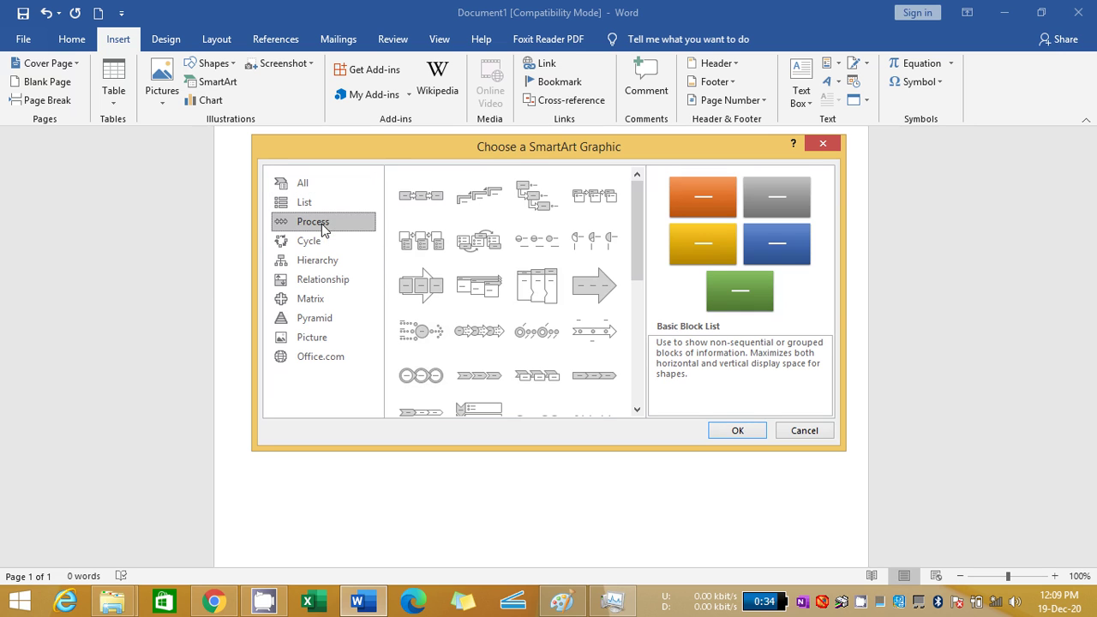
click(326, 243)
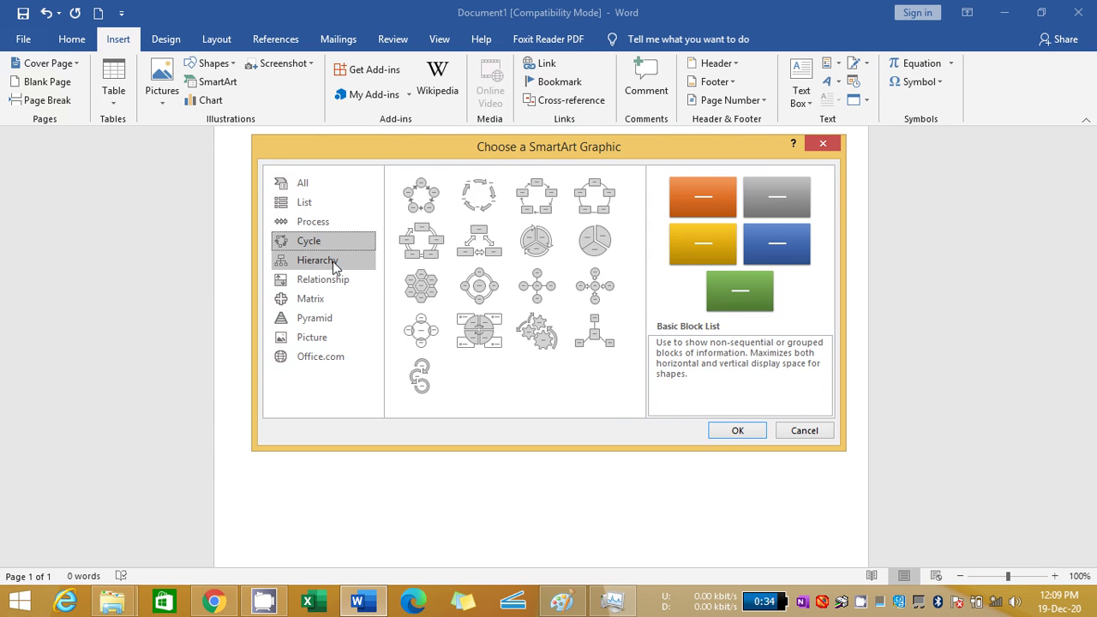
click(332, 265)
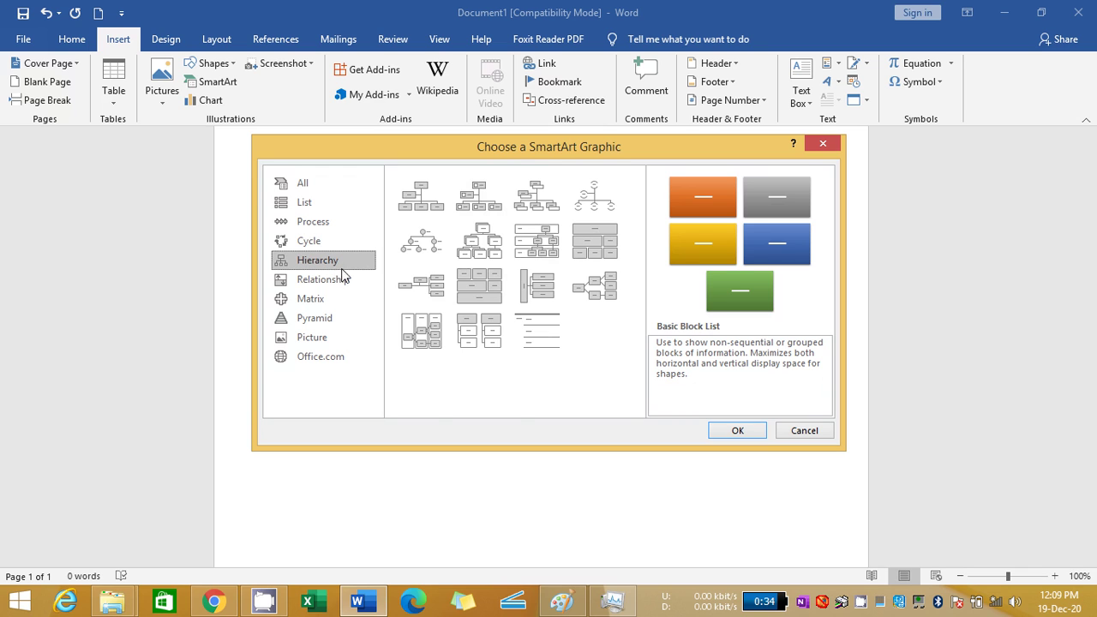
click(347, 283)
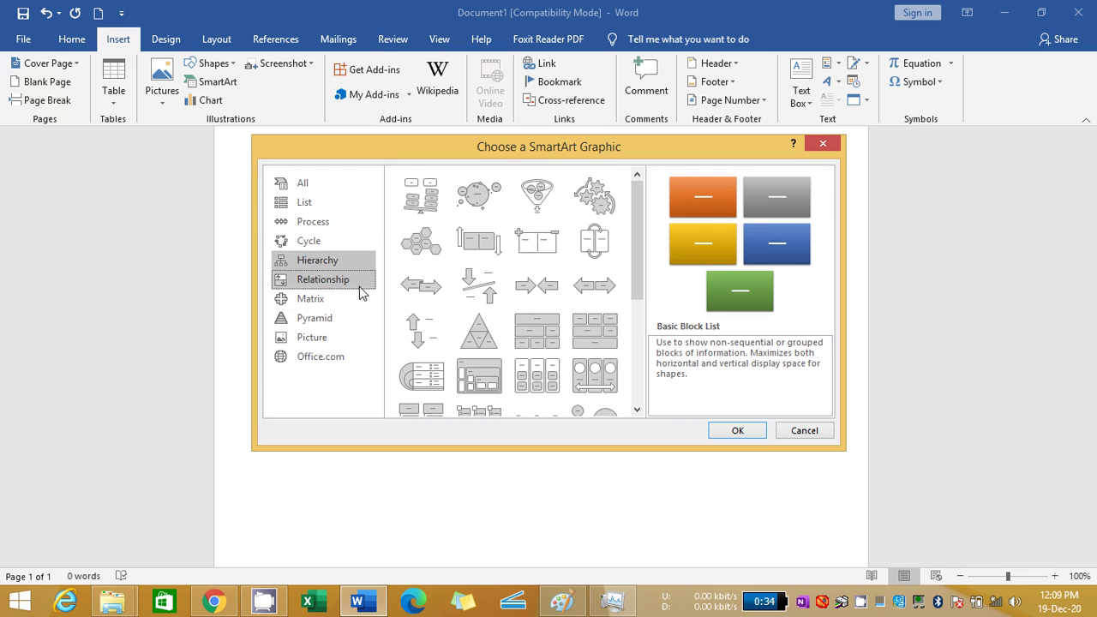
click(747, 433)
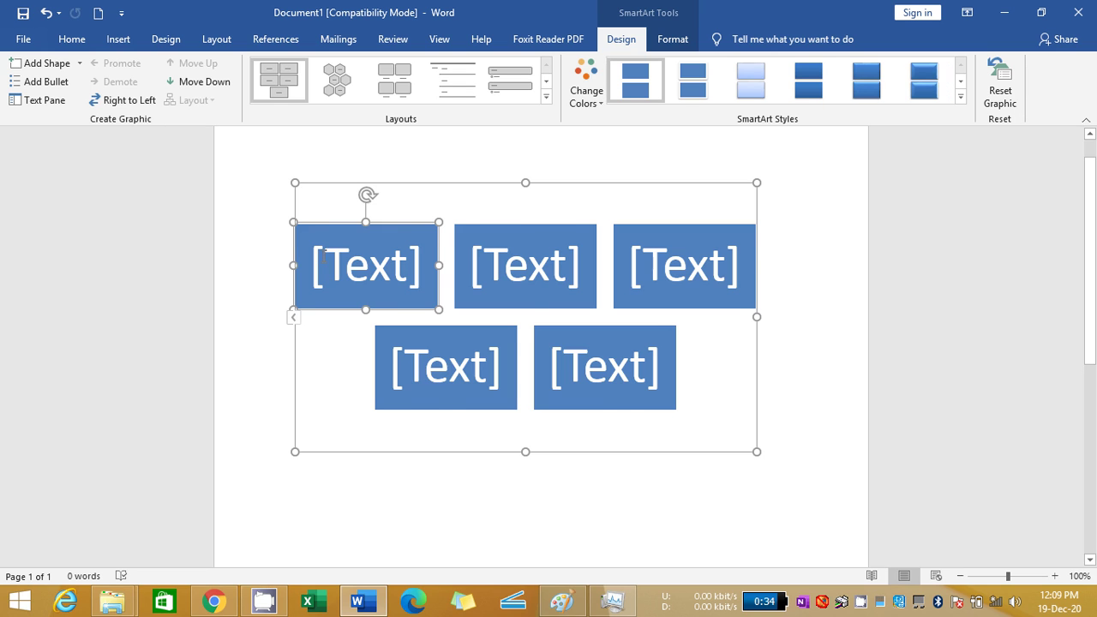
- Delete the blocks of the inserted SmartArt graphic until it is removed from the page
key(Delete)
key(Delete)
key(Delete)
key(Delete)
key(Delete)
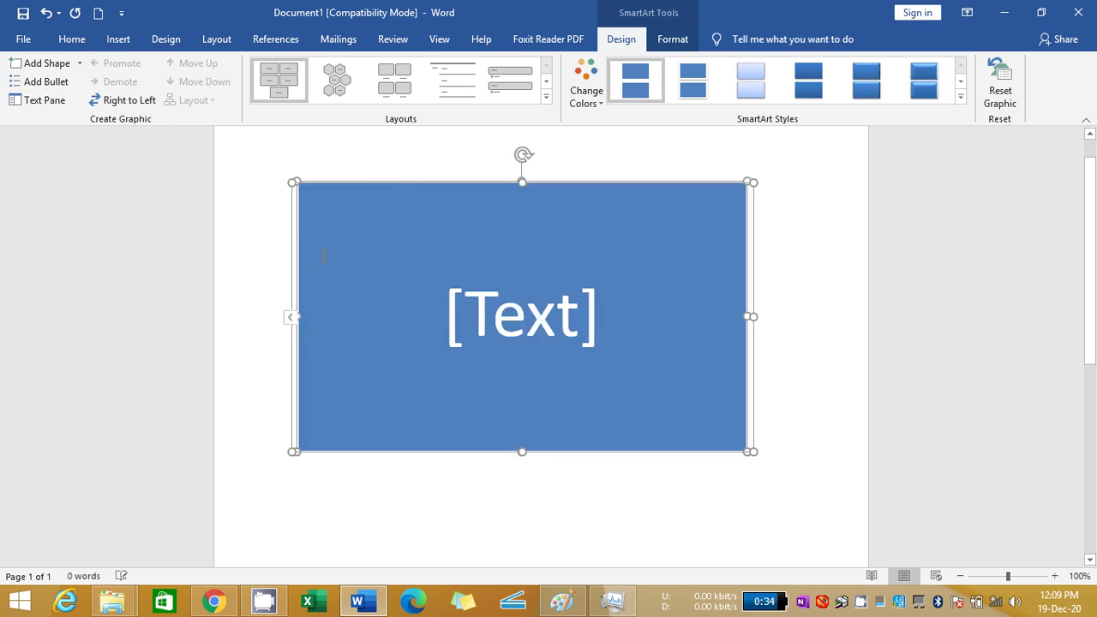
- Examine the Line, Pie and Bar chart types, including Line with Markers, without inserting a chart
click(118, 40)
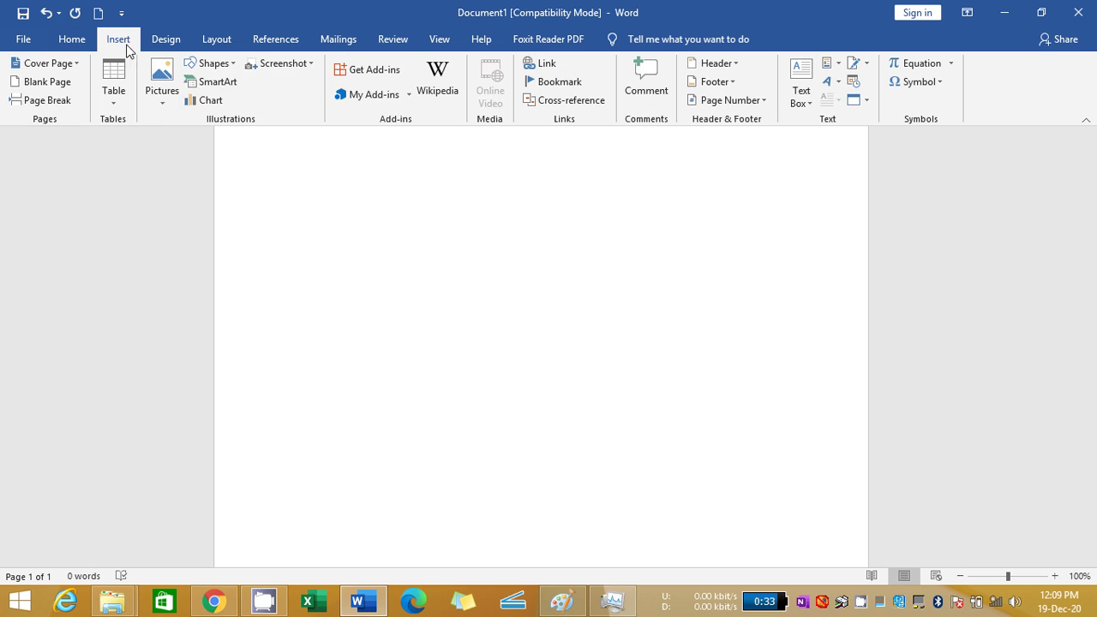
click(214, 102)
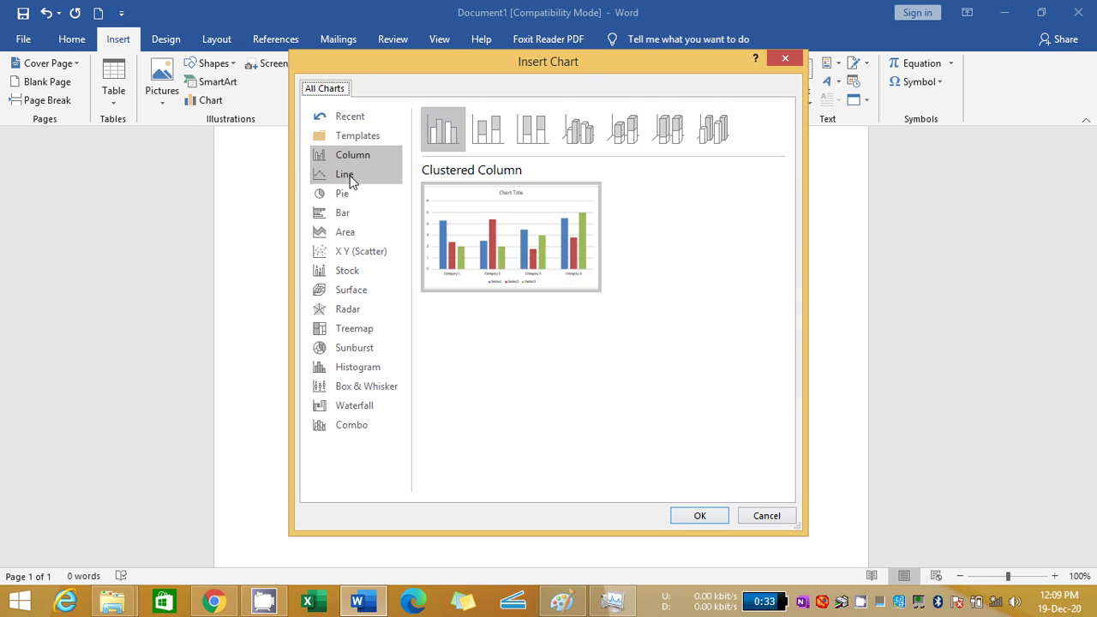
click(350, 176)
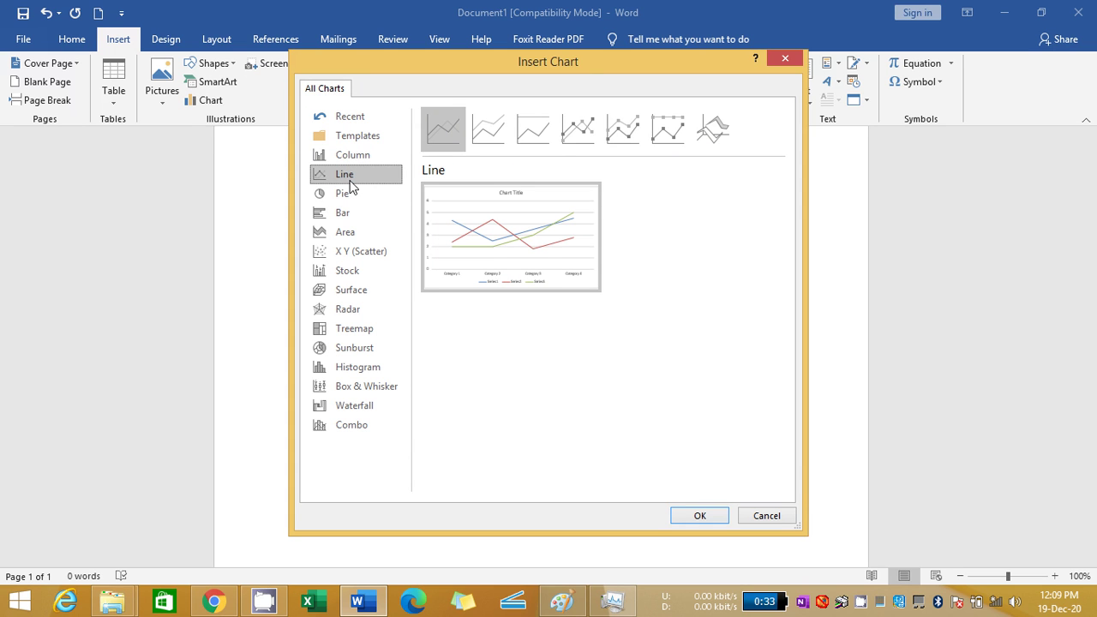
click(348, 197)
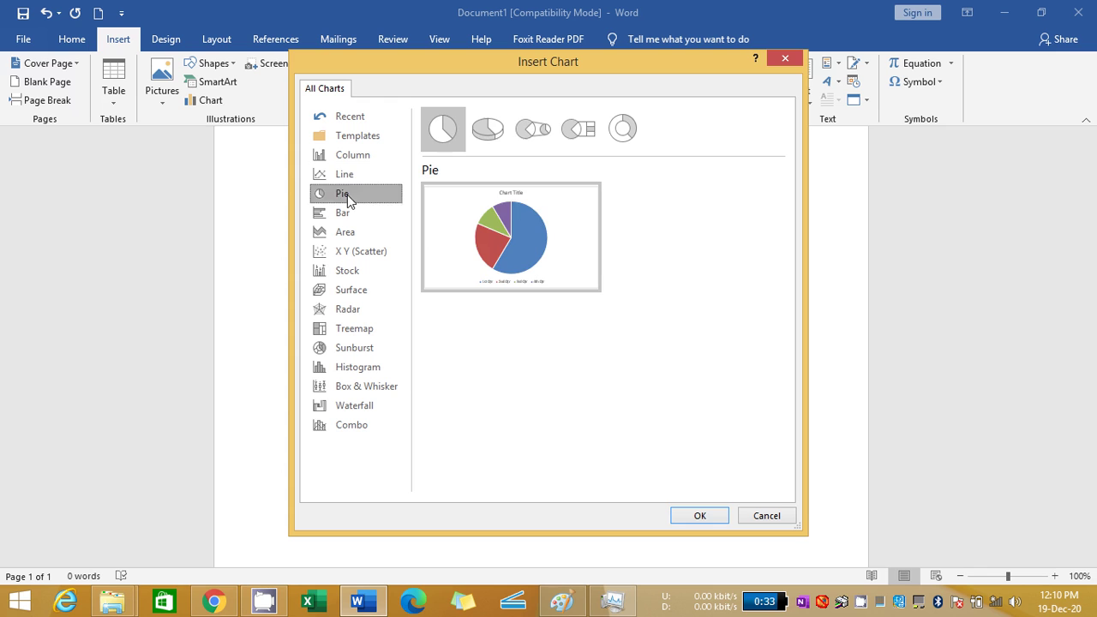
click(350, 178)
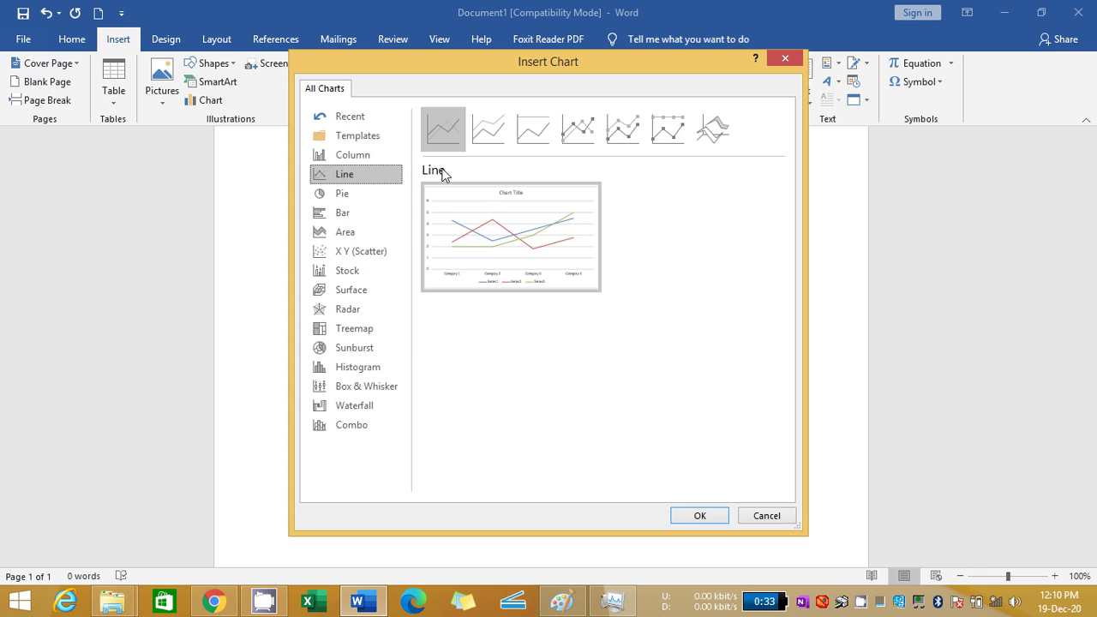
mouse_move(493, 224)
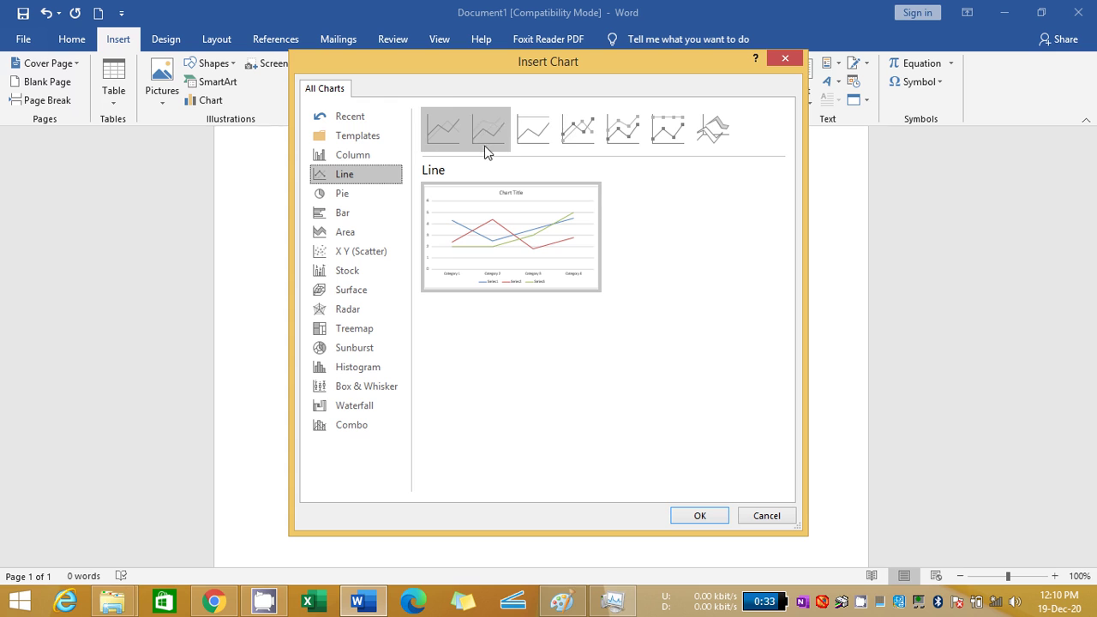
click(586, 129)
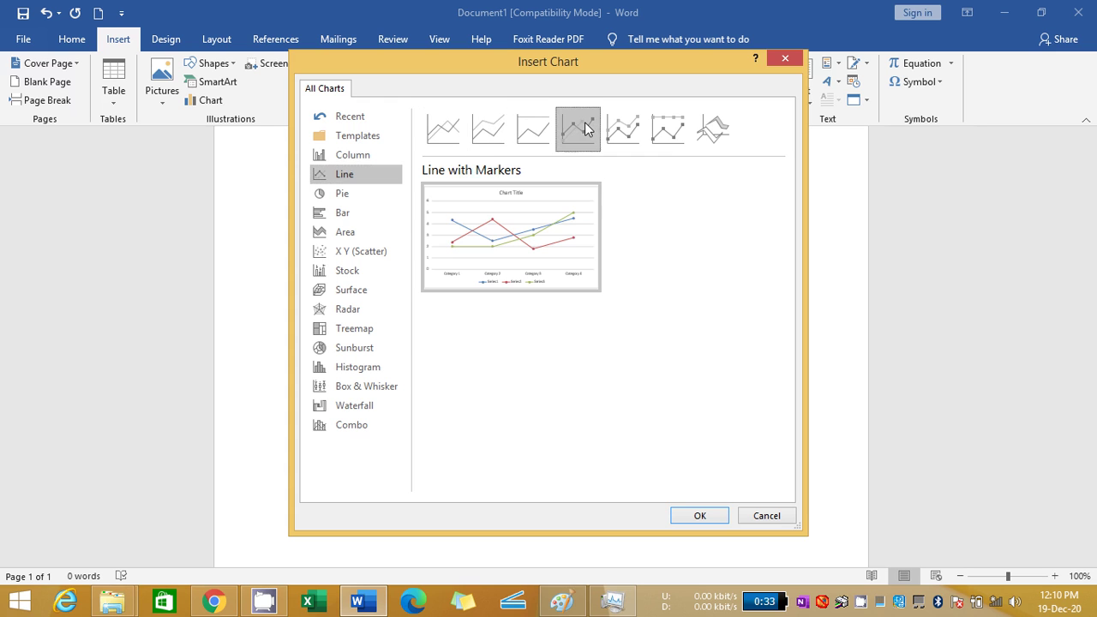
click(359, 197)
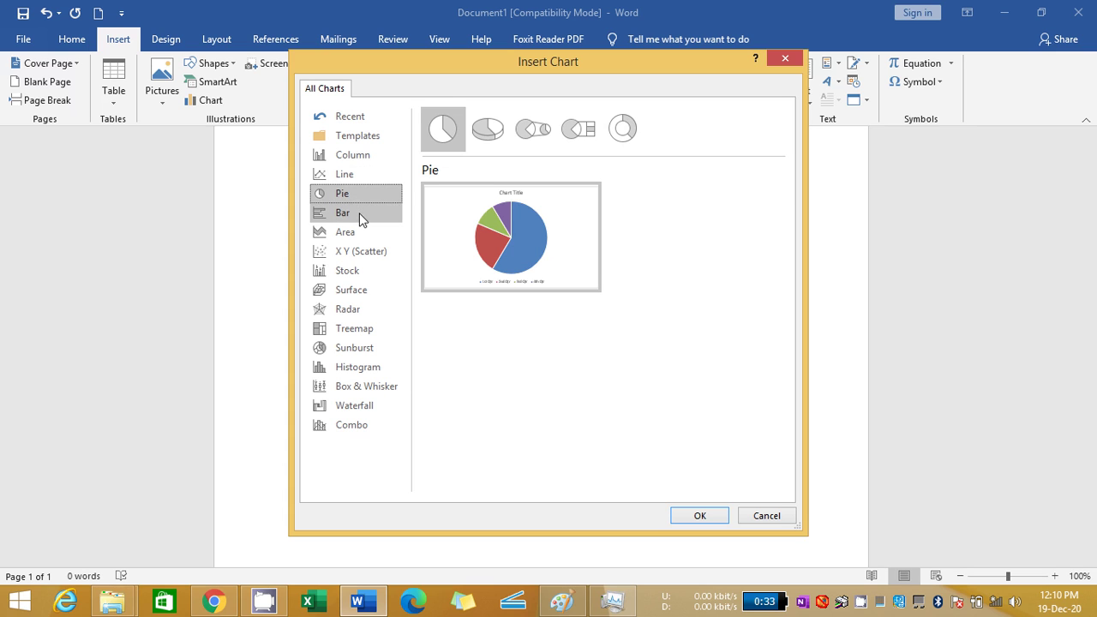
click(359, 212)
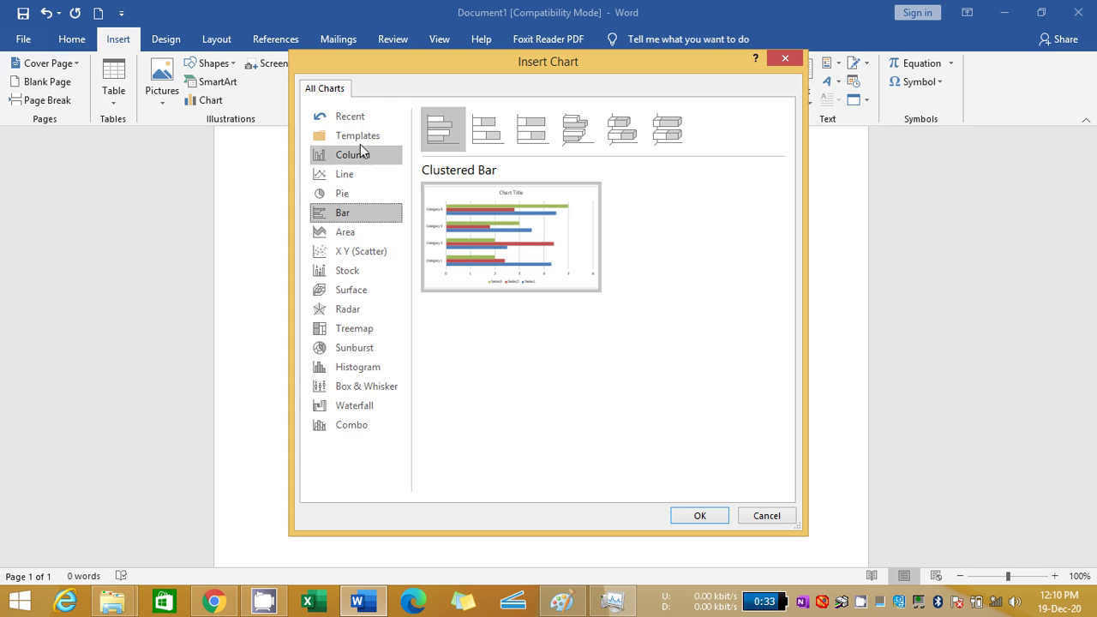
click(765, 517)
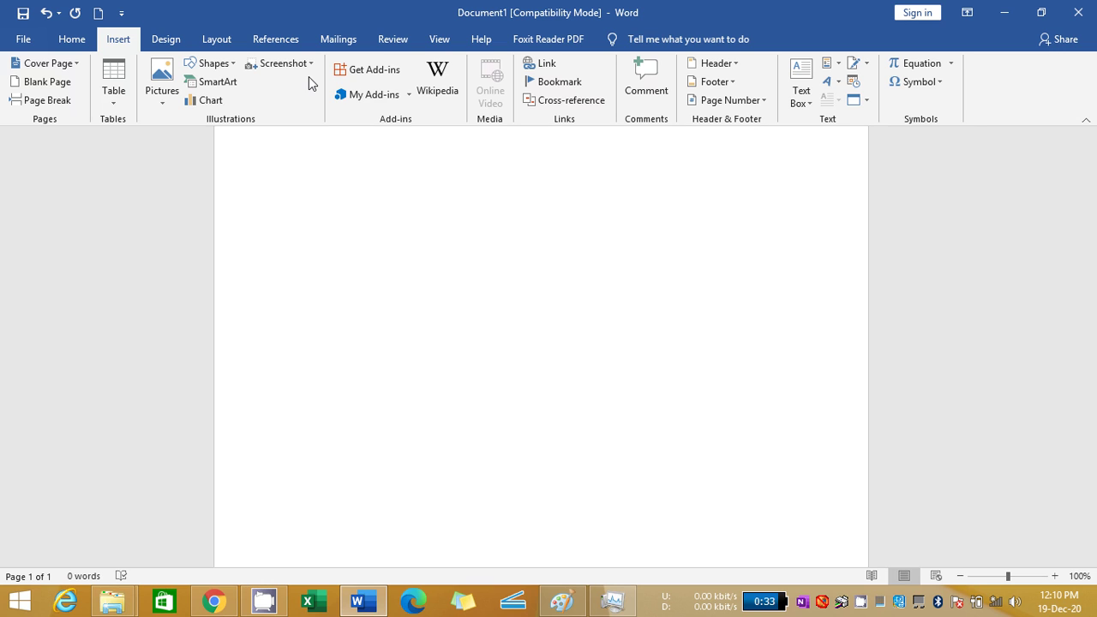
- Switch to the Gmail inbox window in Chrome and return to the Word document
click(1004, 13)
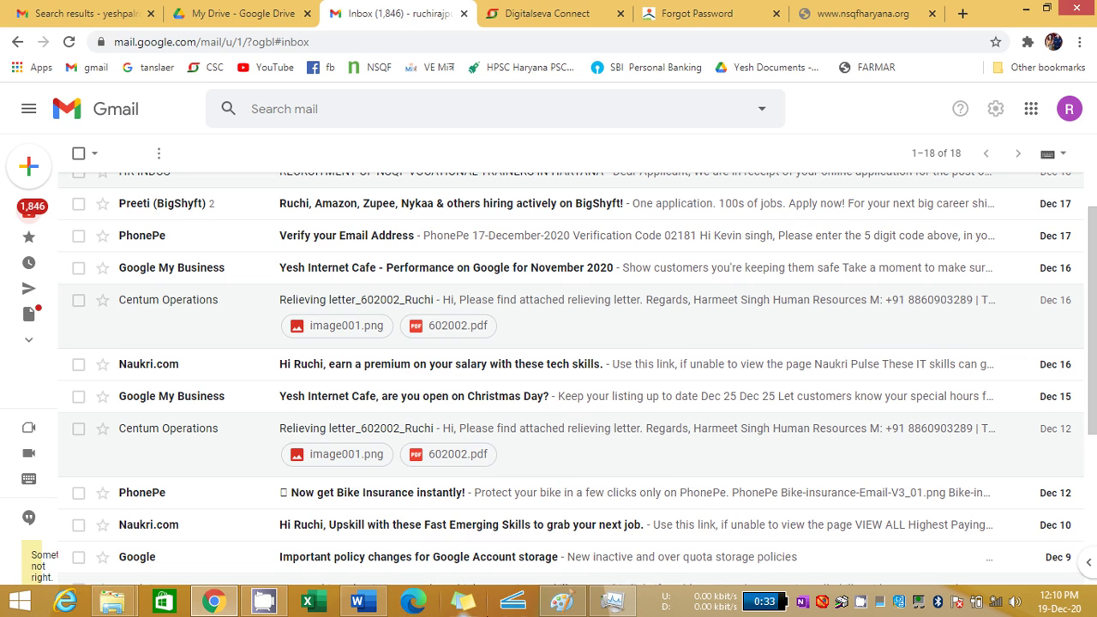
mouse_move(353, 607)
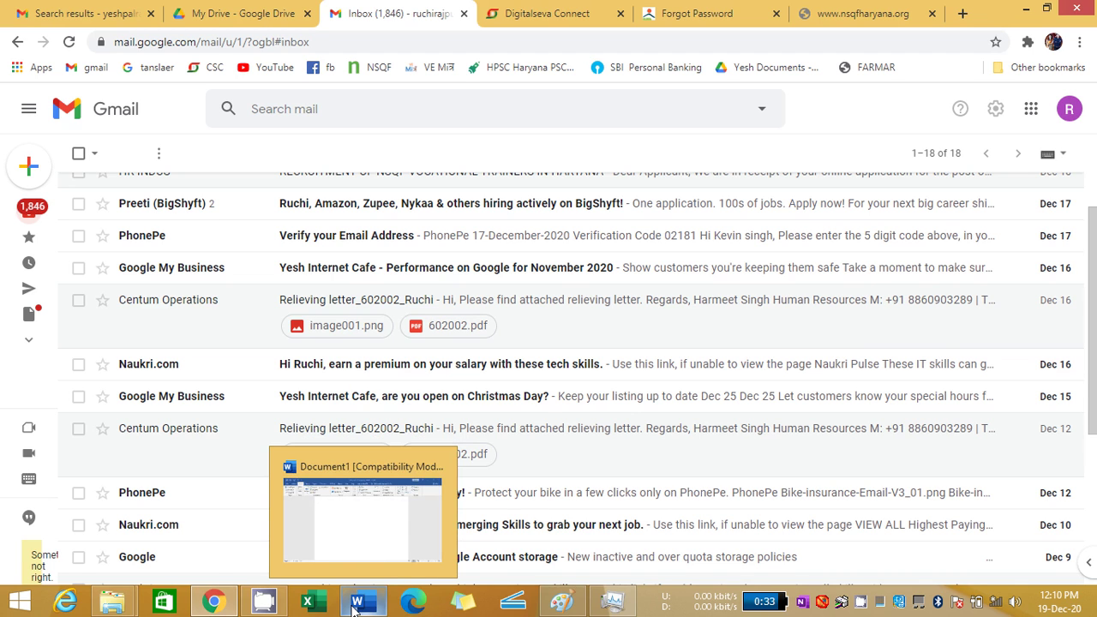
click(354, 604)
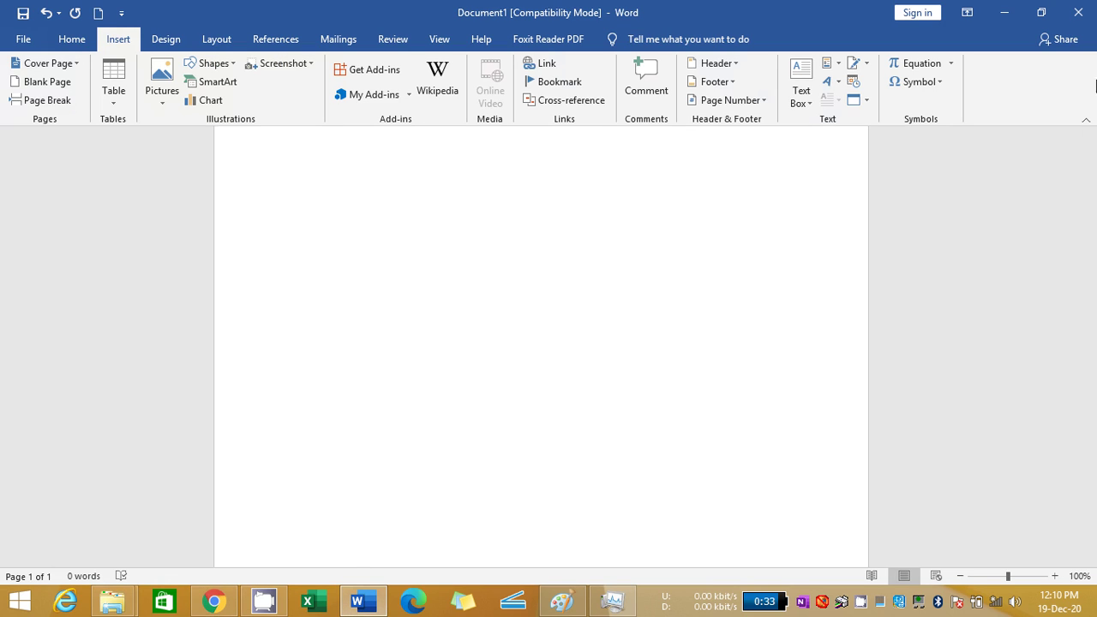
click(1004, 11)
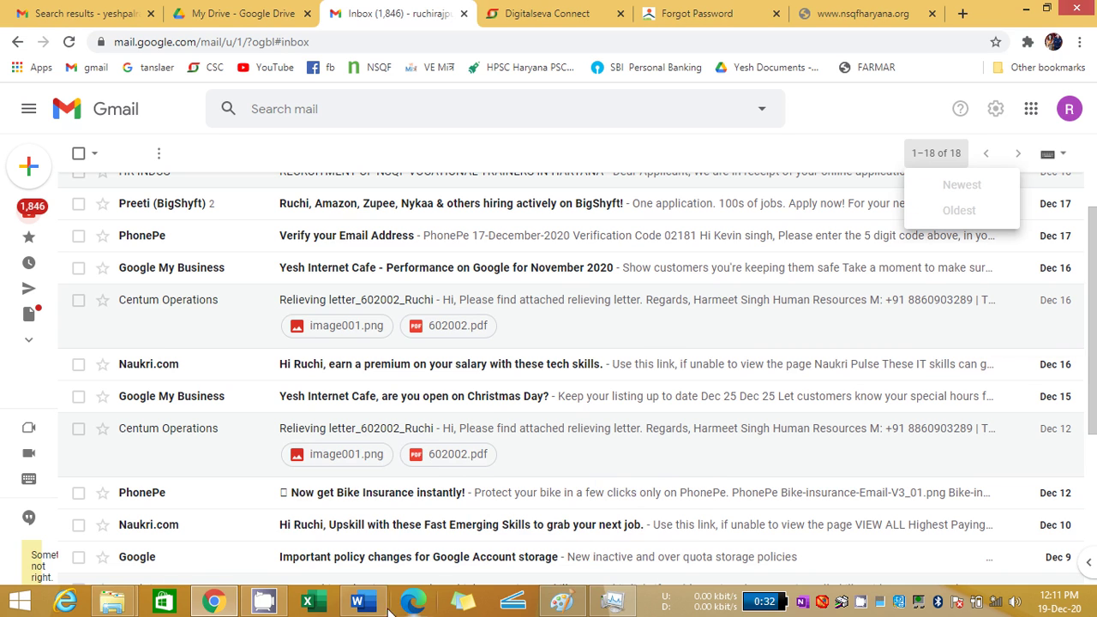
click(362, 601)
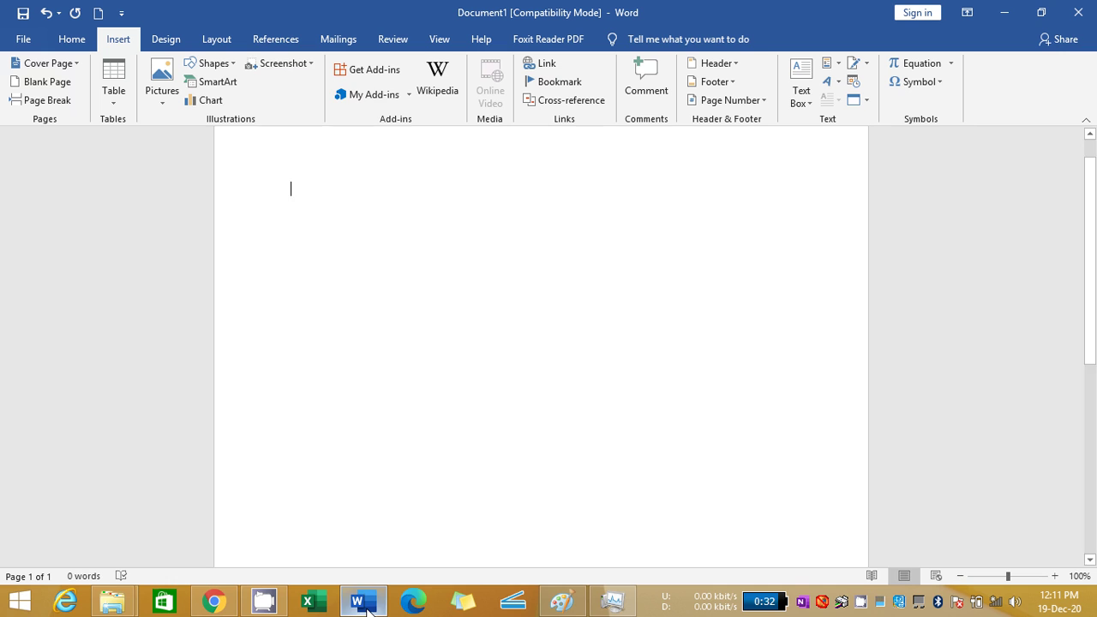
- Insert a screenshot of the open Gmail browser window into the document
click(273, 67)
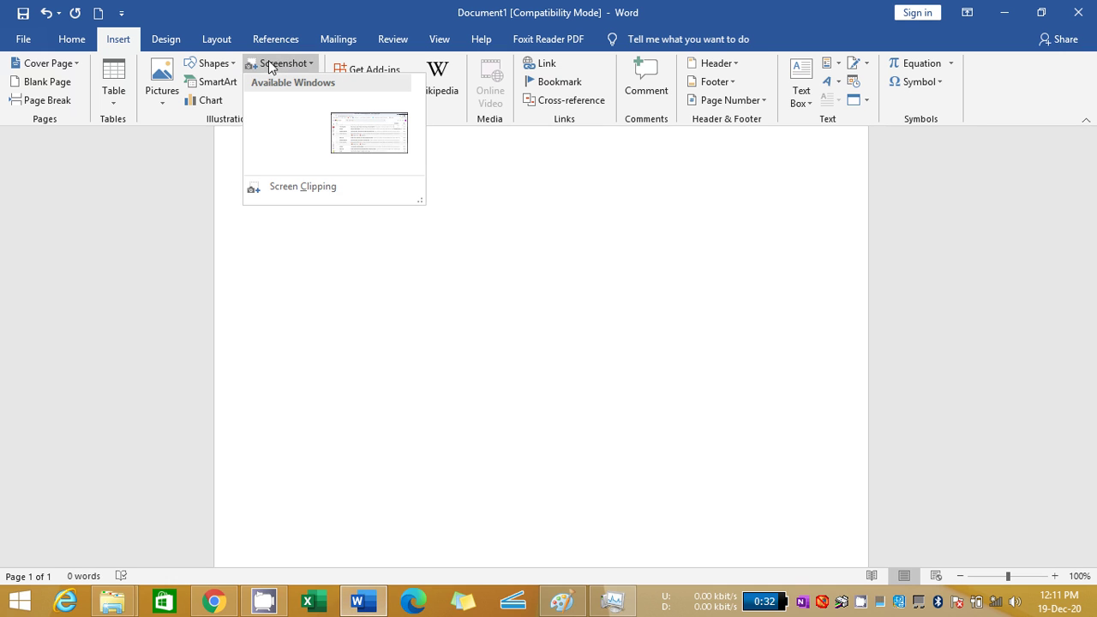
click(374, 132)
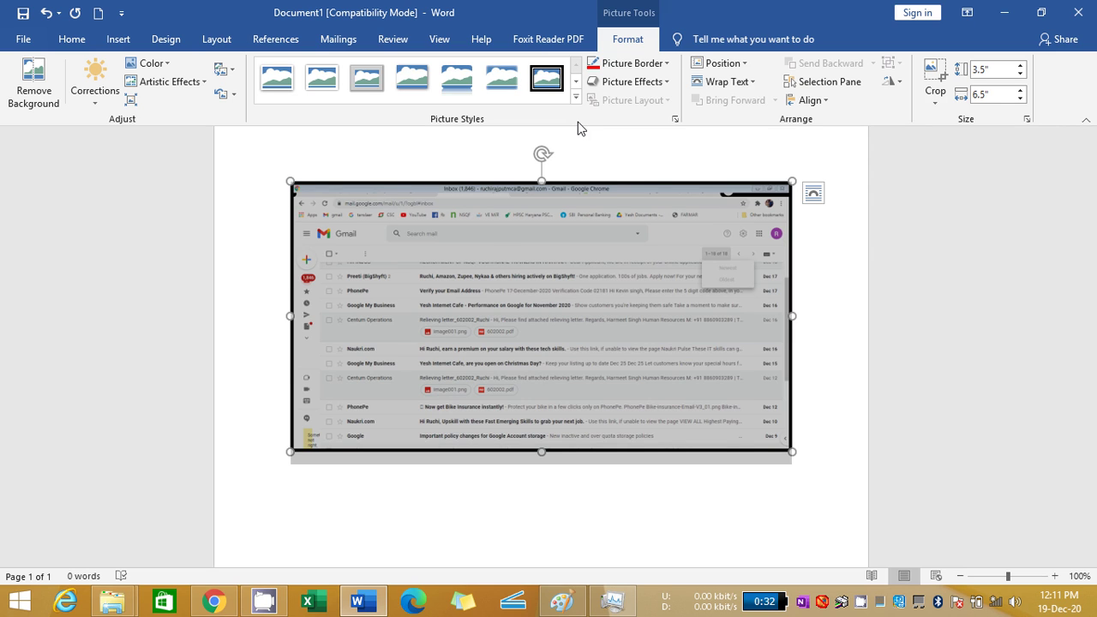
click(116, 40)
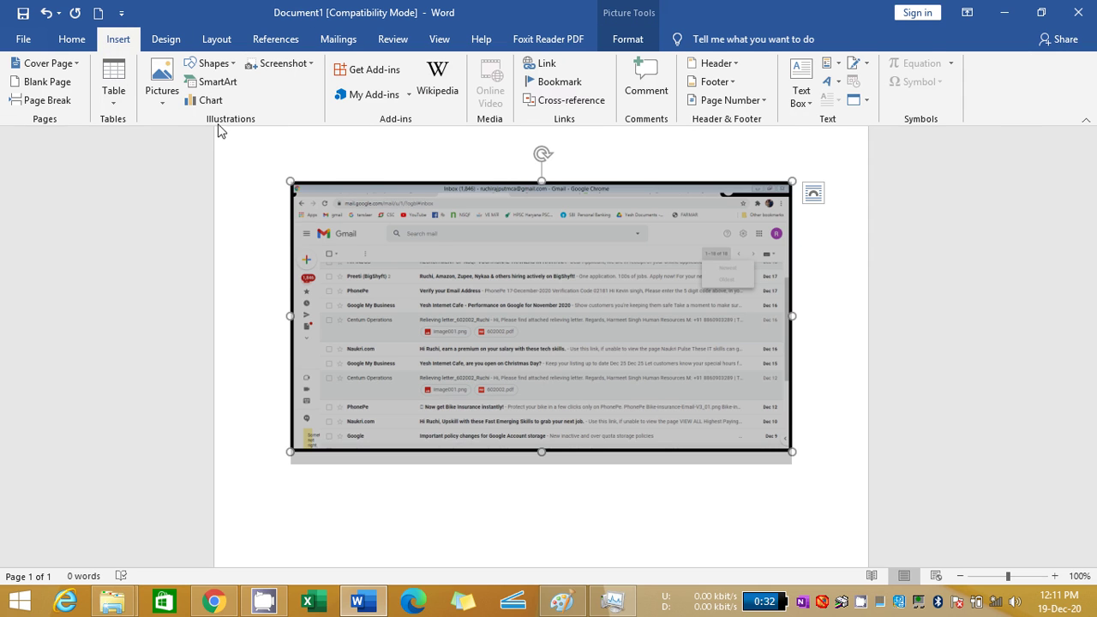